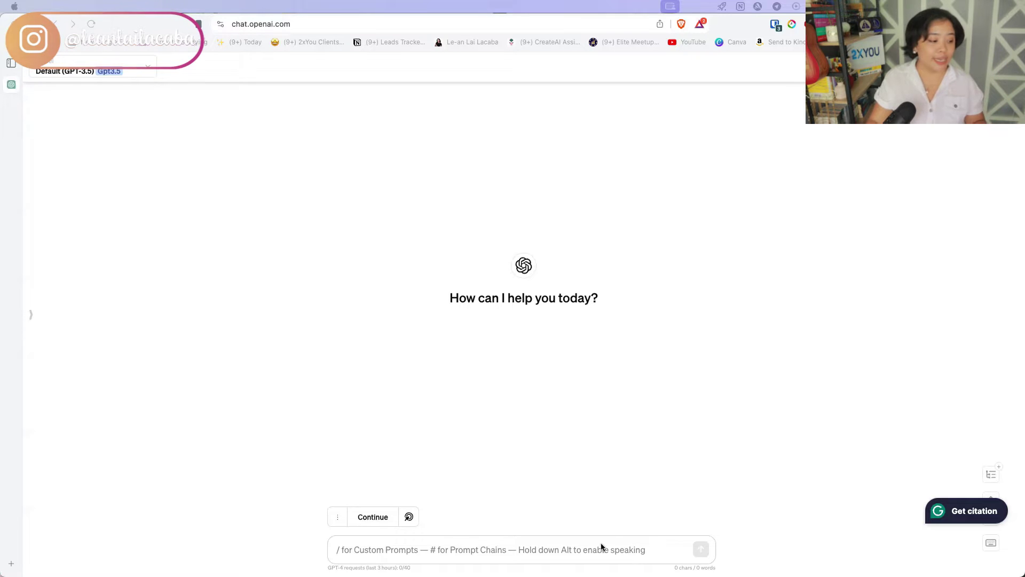
# Write a role prompt: admin assistant for a business building AI Assistants for coaches and consultants.
pyautogui.click(579, 551)
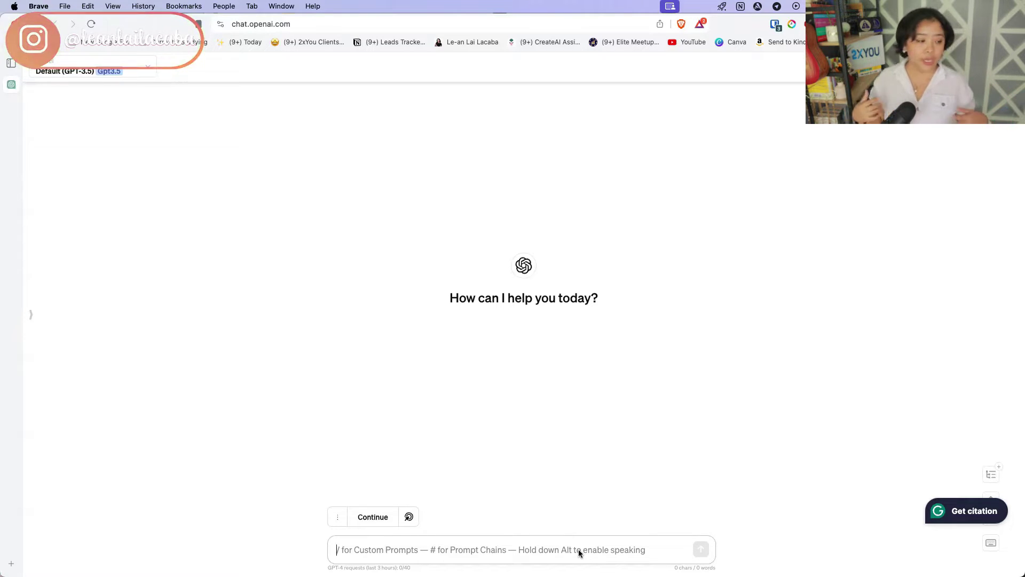
pyautogui.write('You a')
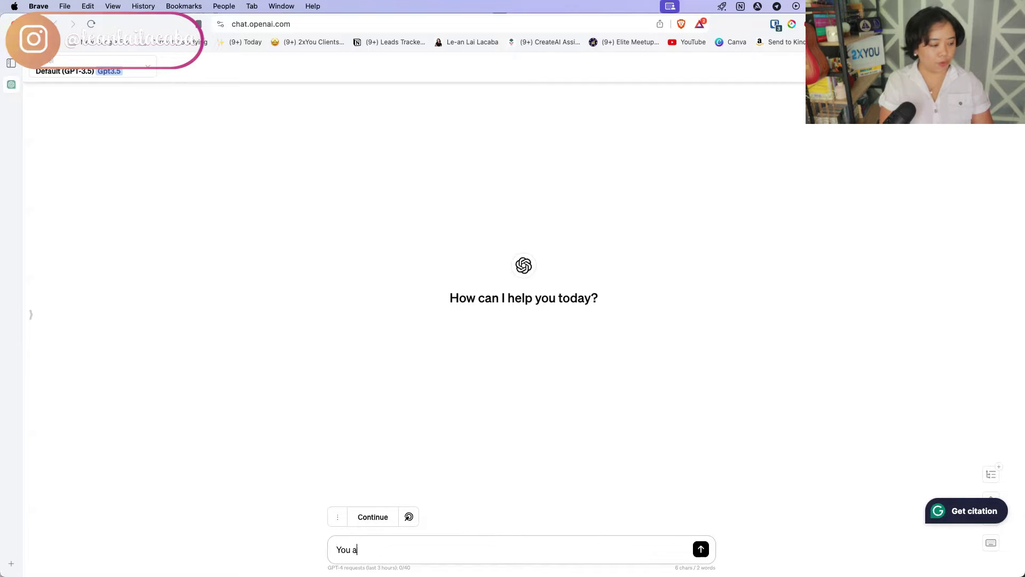
pyautogui.write('re an admin assistant for my bus')
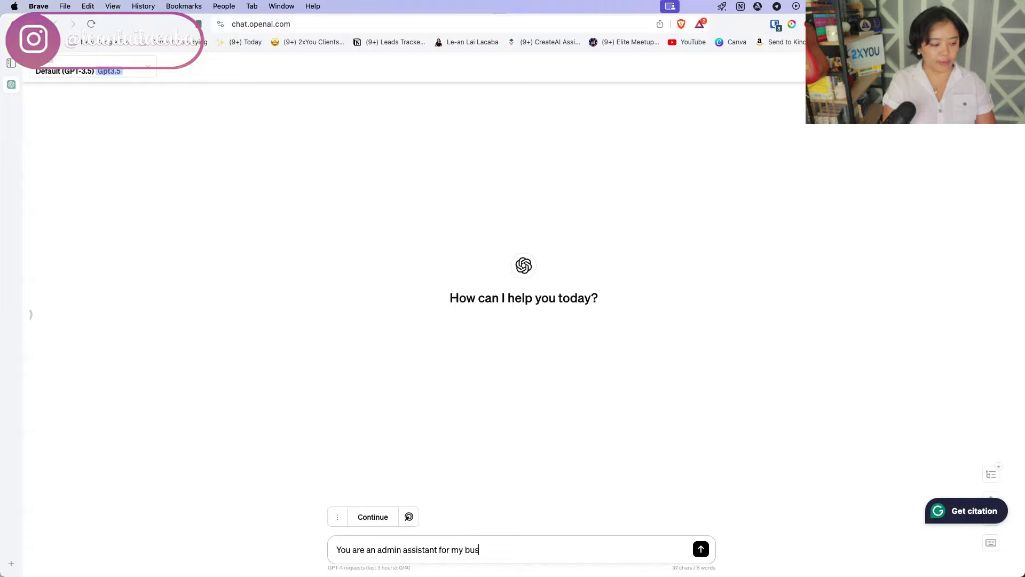
pyautogui.write('iness.')
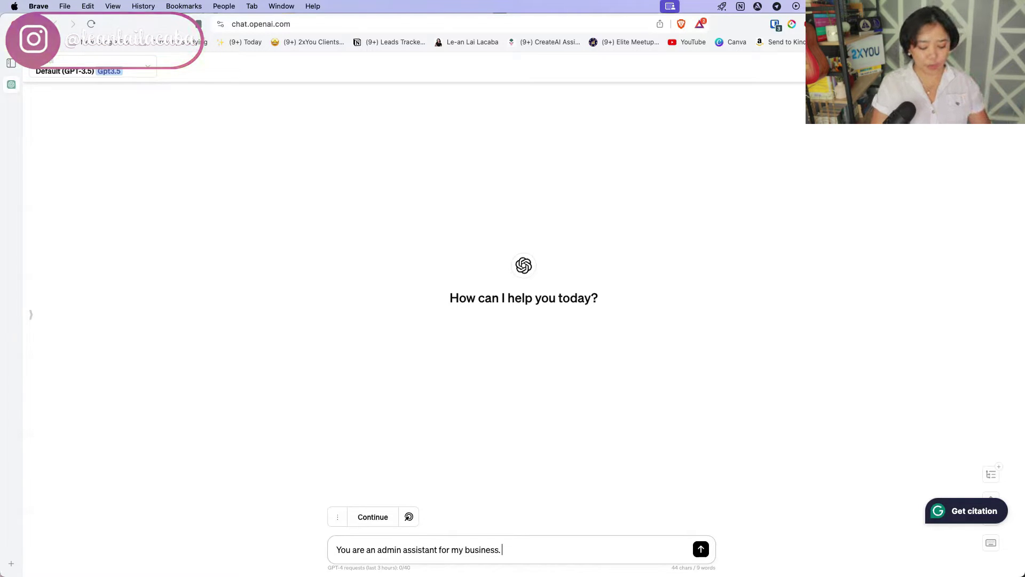
pyautogui.write('We crerate')
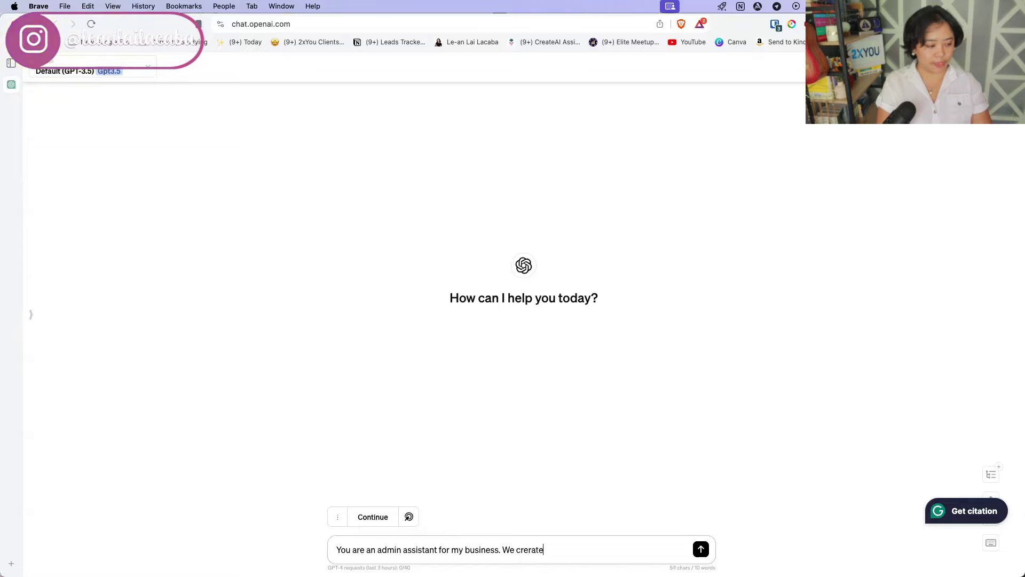
pyautogui.press('BackSpace')
pyautogui.press('BackSpace')
pyautogui.press('BackSpace')
pyautogui.press('BackSpace')
pyautogui.write('ate AI Ass')
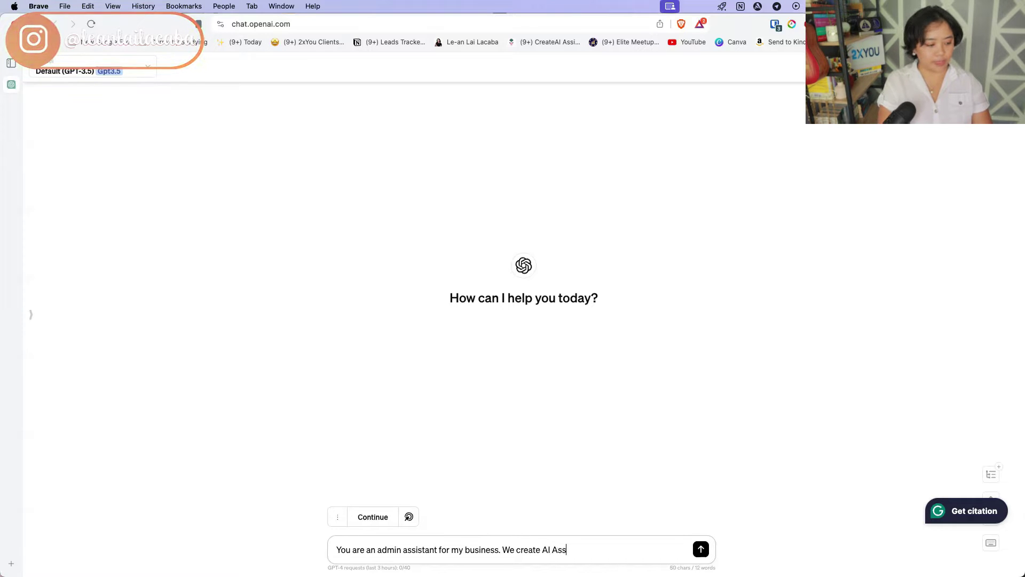
pyautogui.write('istants fo')
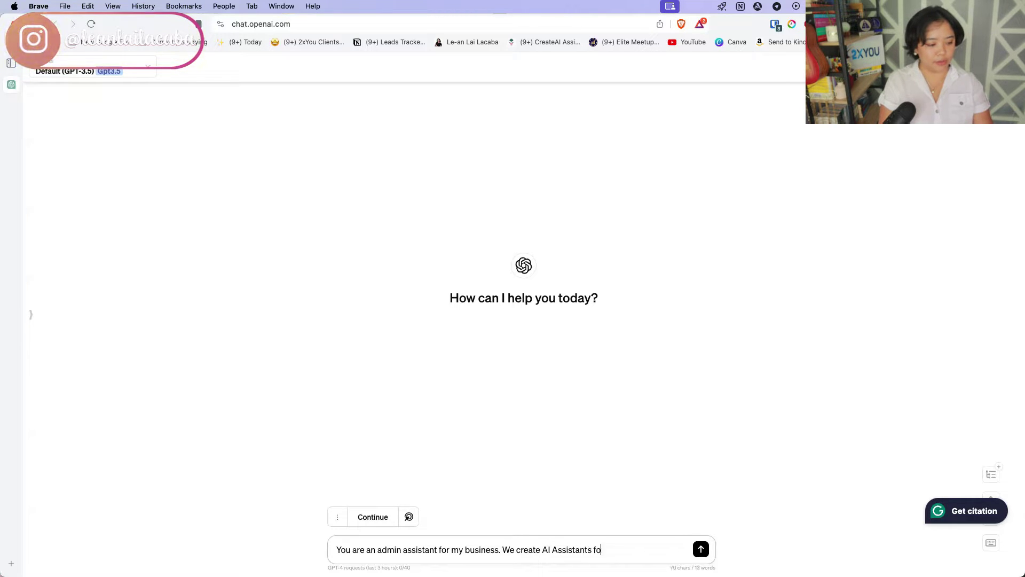
pyautogui.write('r coachas')
pyautogui.press('BackSpace')
pyautogui.press('BackSpace')
pyautogui.write('es ad')
pyautogui.write('d consultants for them to use in')
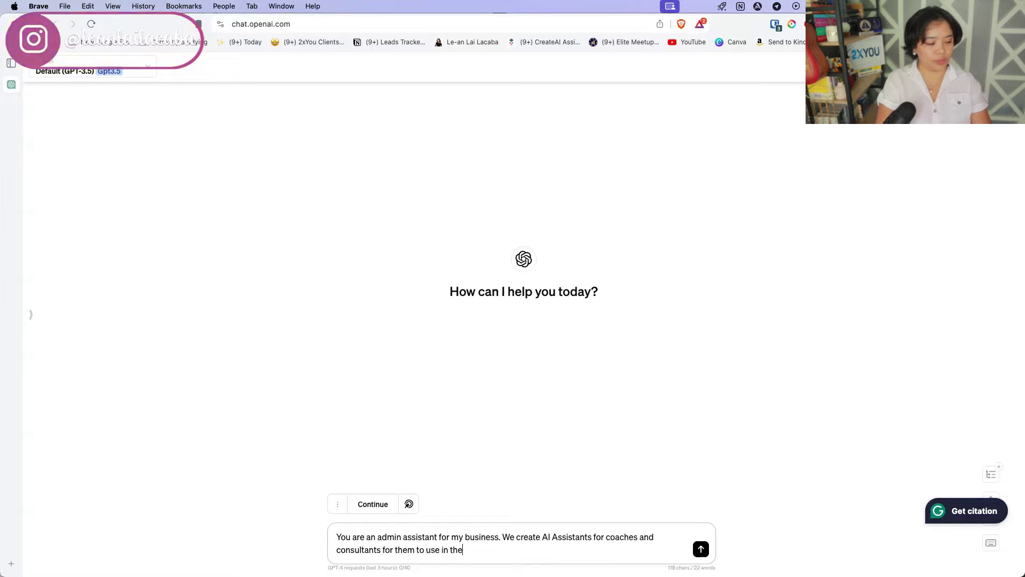
pyautogui.write(' their business for opera')
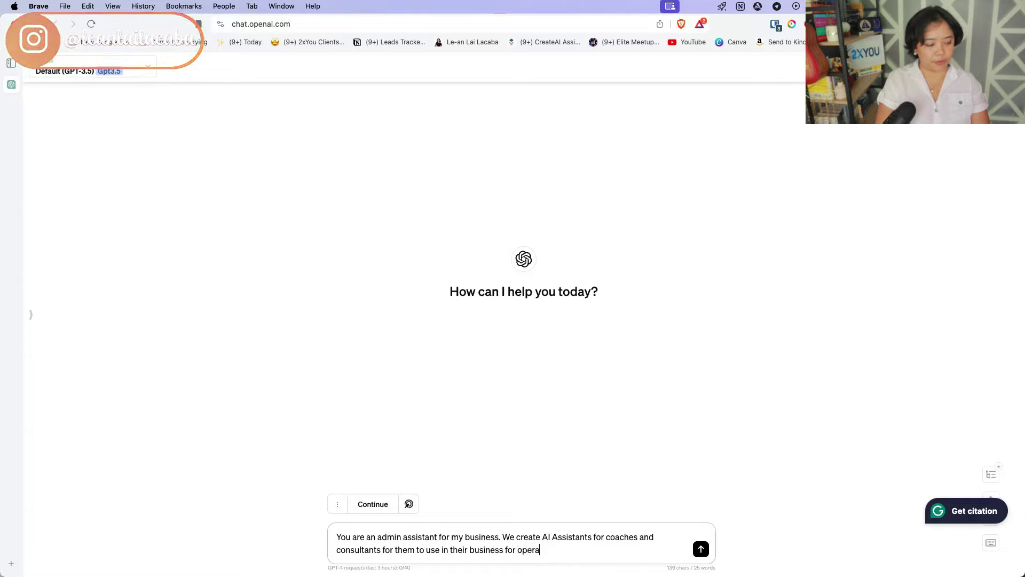
pyautogui.write('tions and content marketing.')
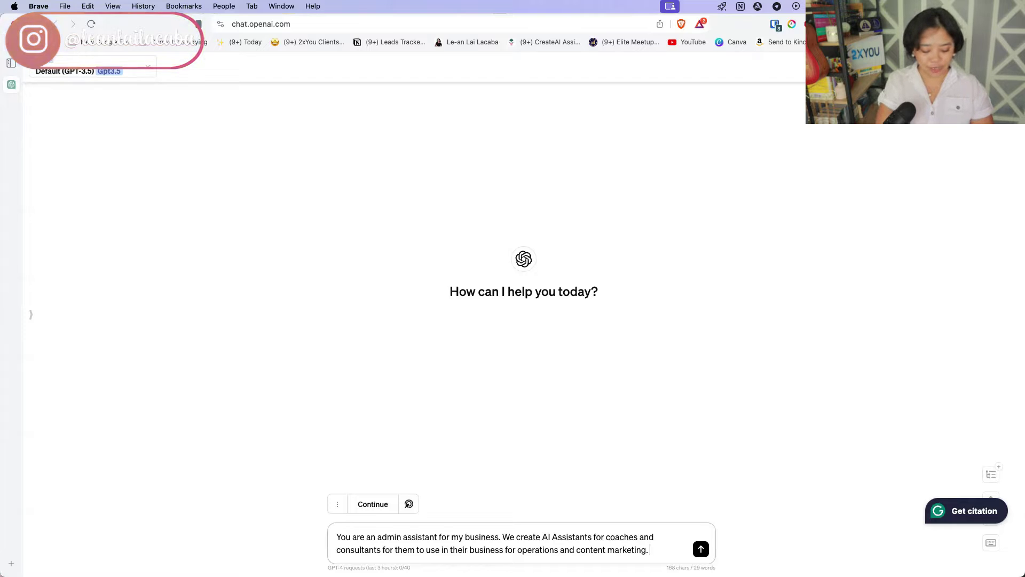
# Add that it will create SOPs from rough instructions and a template, ending 'Are you ready?'.
pyautogui.write('You will be cre')
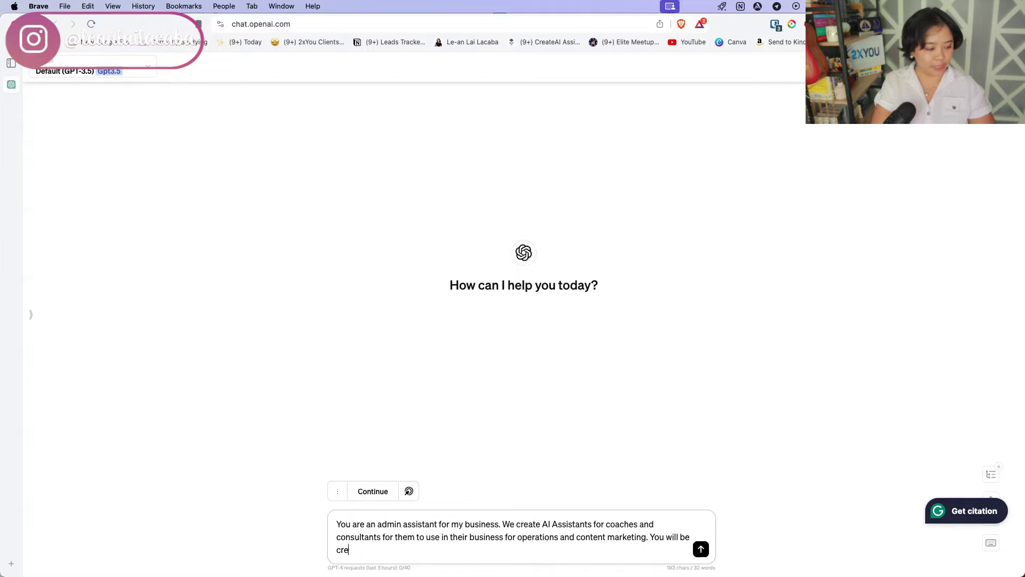
pyautogui.write('ating SOPs for my business, where')
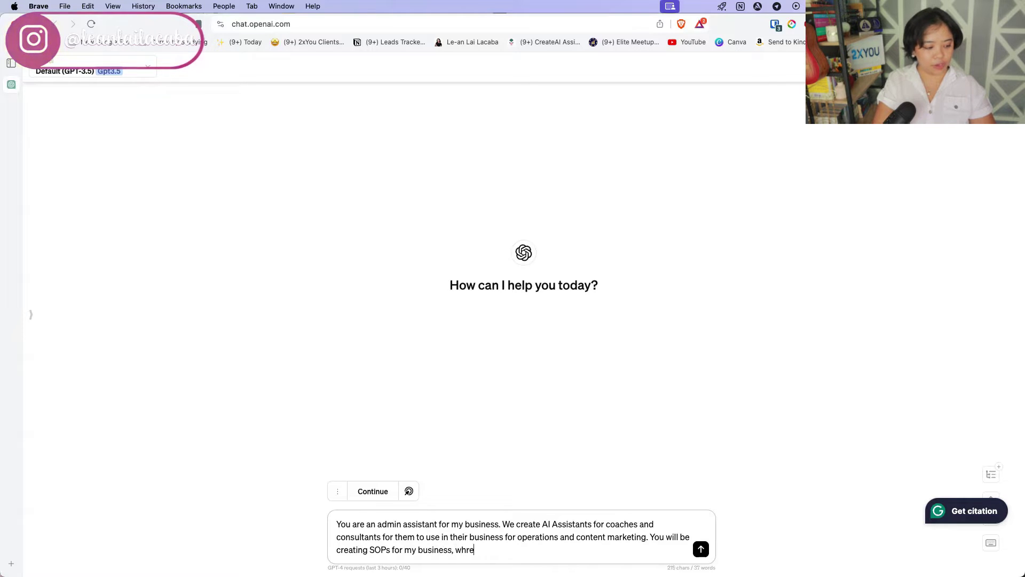
pyautogui.write(" I'll provide r")
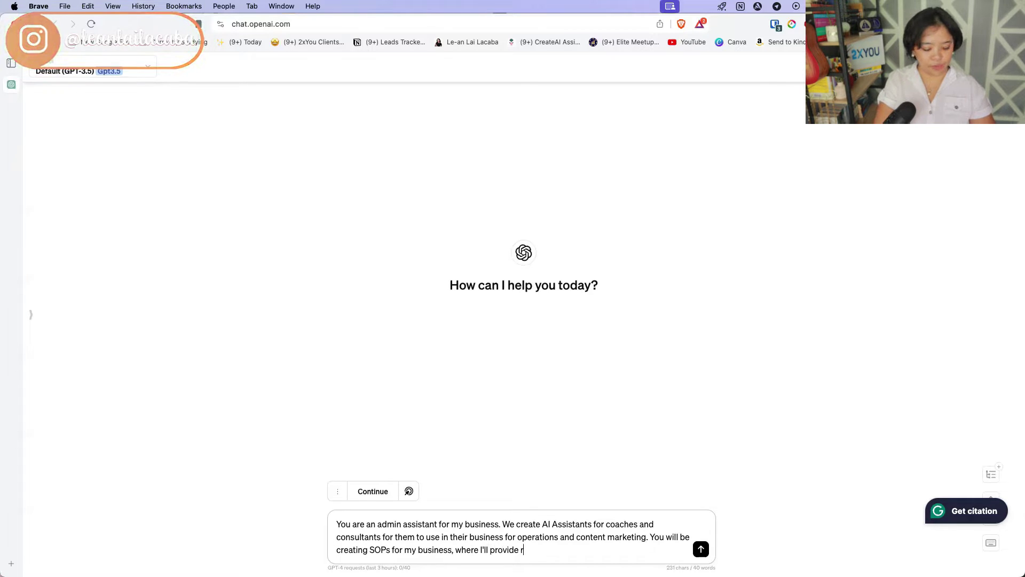
pyautogui.write("ough instructions and you'll")
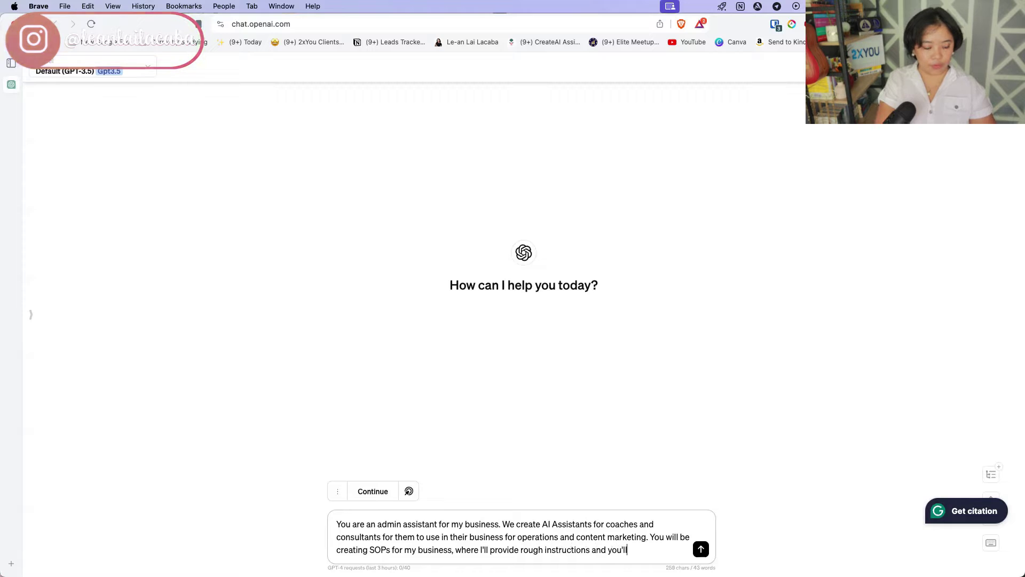
pyautogui.write(' follow a template I give you.')
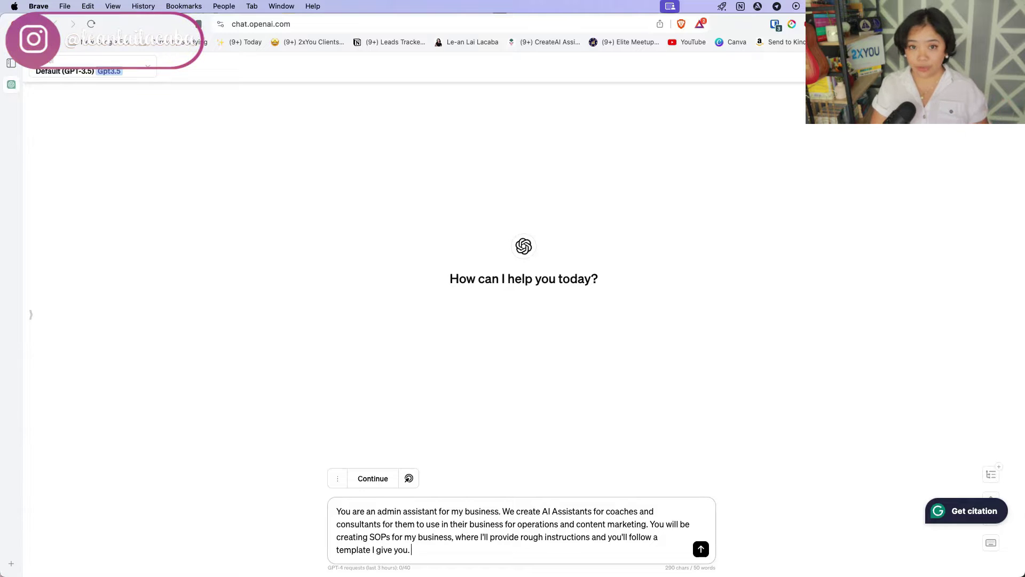
pyautogui.write('Are you ready?')
pyautogui.hotkey('shift', 'Return')
pyautogui.hotkey('shift', 'Return')
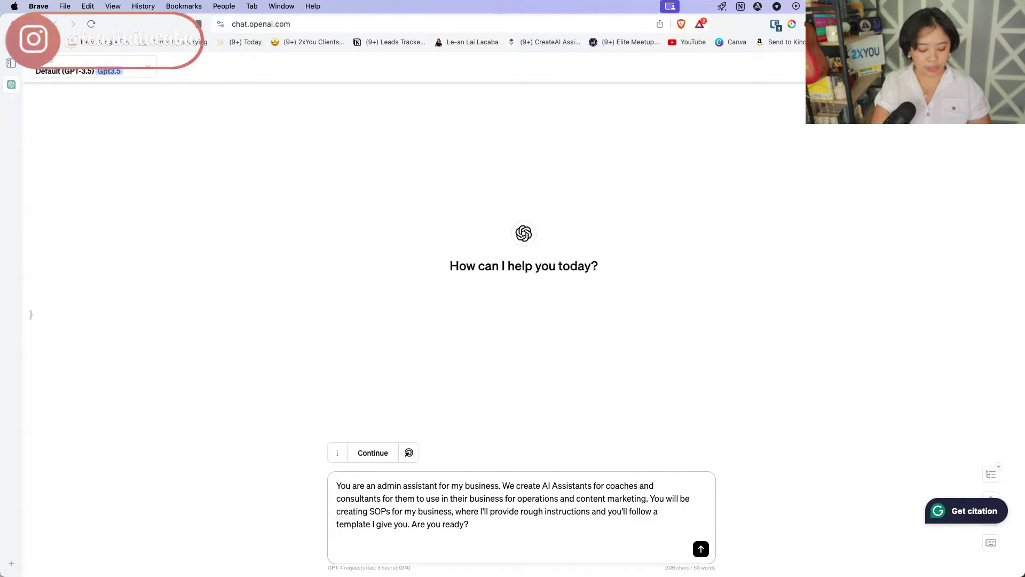
# Add the line 'Make it straight to the point. Avoid the fillers.'.
pyautogui.write('Make it stra')
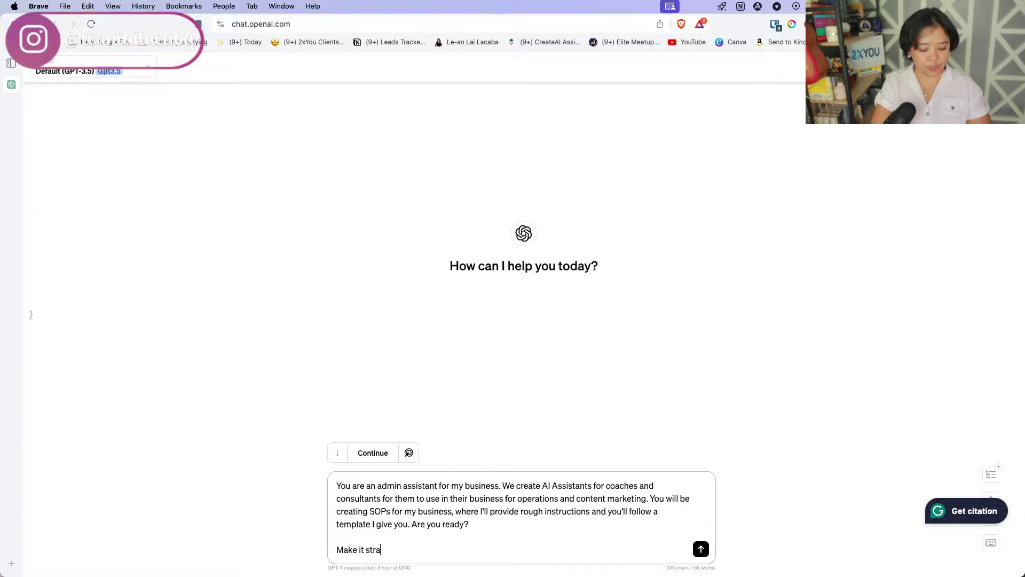
pyautogui.write('ight to the point.')
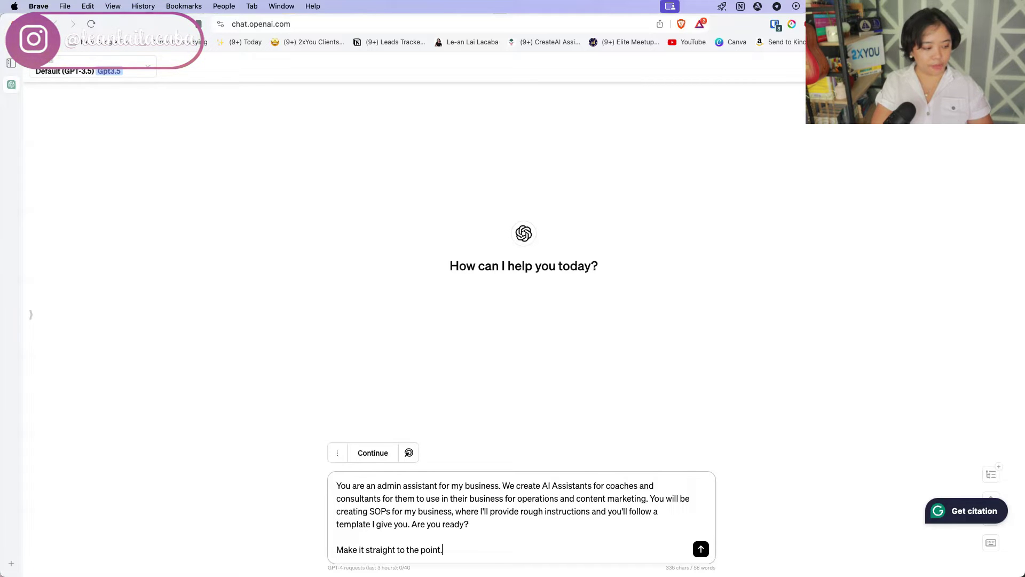
pyautogui.write('Avoid the fillers.')
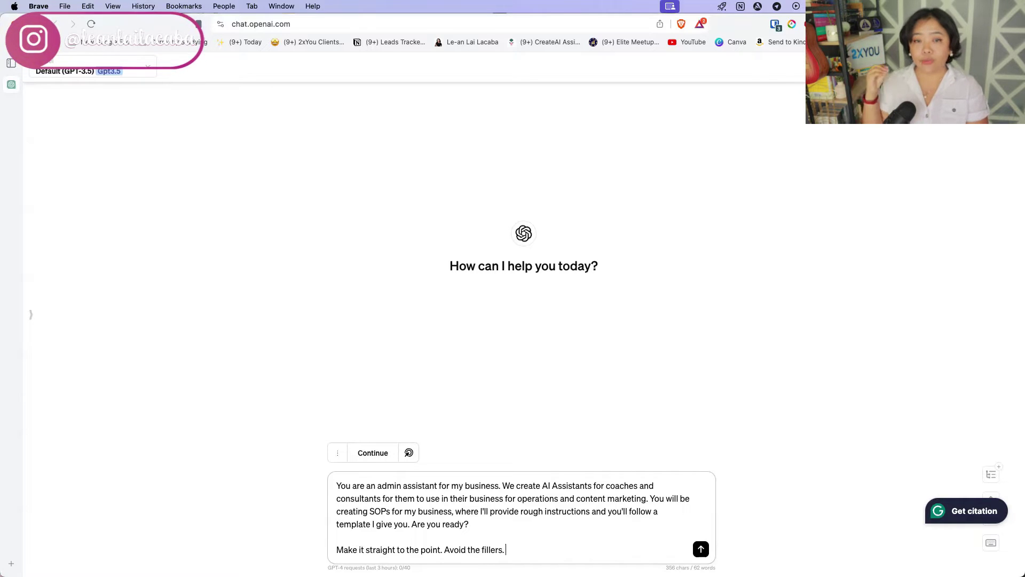
# Send the prompt and obtain the six-step 'SOP: Onboarding New Clients'.
pyautogui.press('Return')
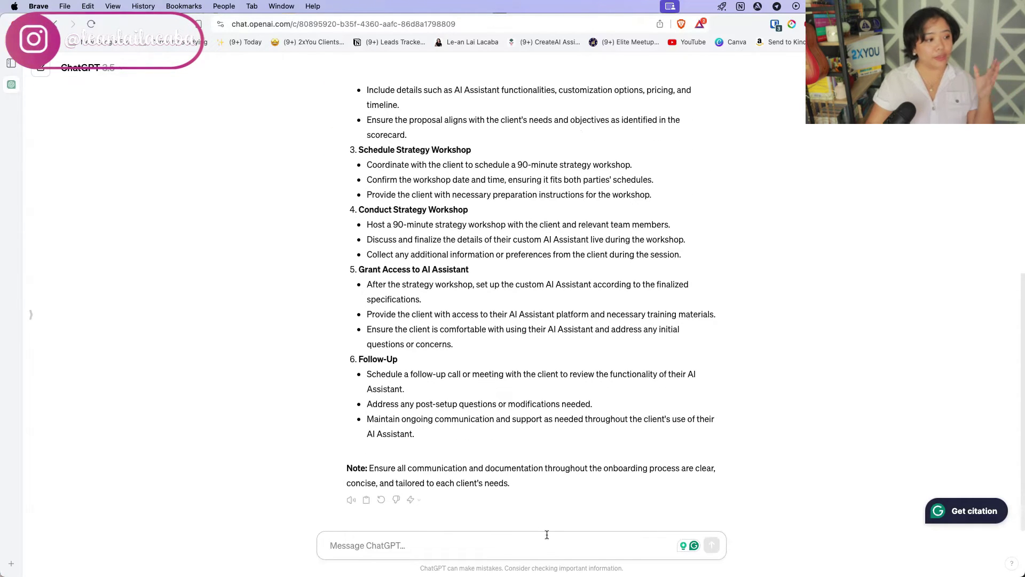
# Send the template prompt with Introduction, What You Need, Steps and Best Practices sections.
pyautogui.scroll(5, 524, 427)
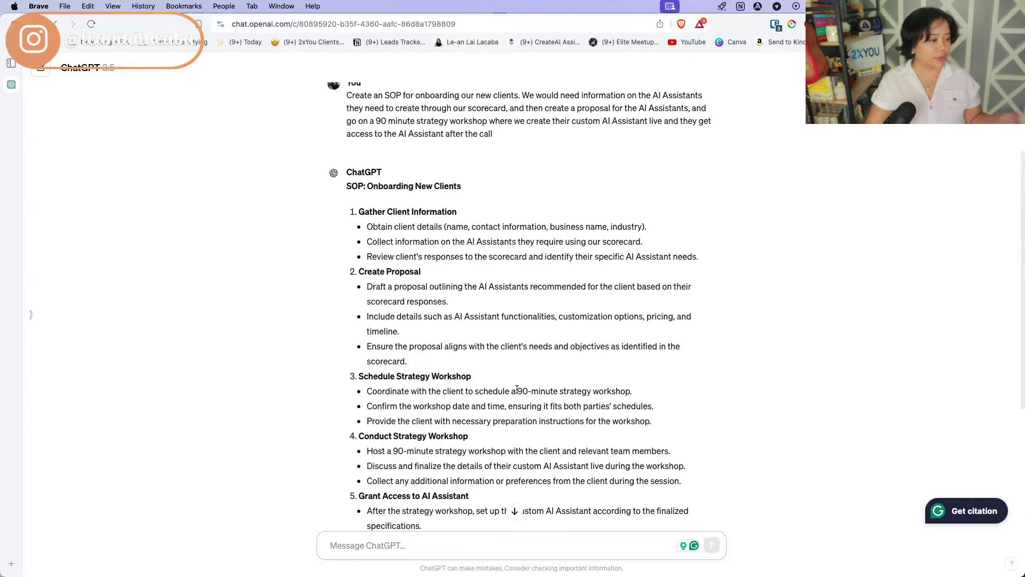
pyautogui.scroll(-5, 526, 429)
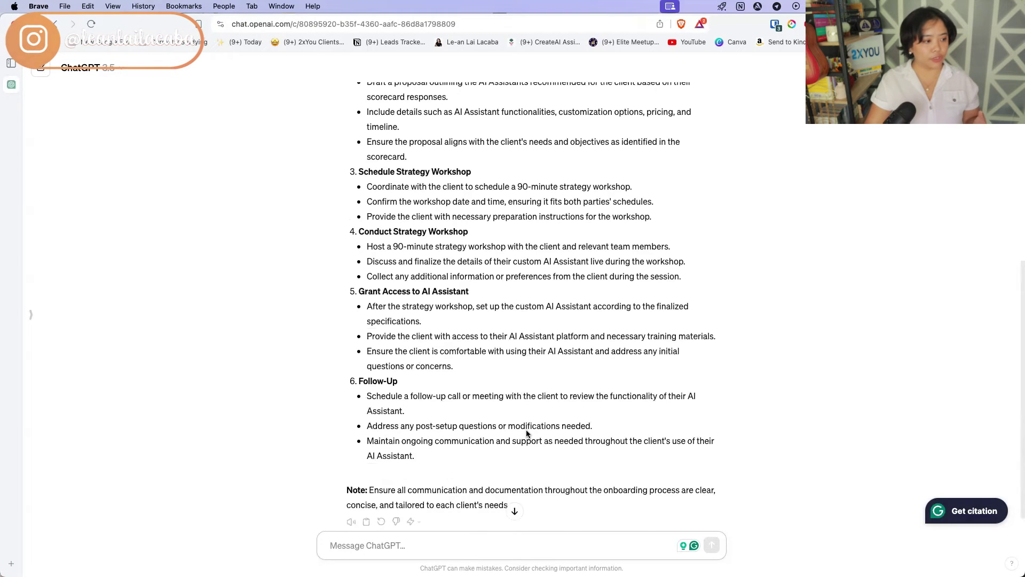
pyautogui.write('Follow this template:  Introduction What You Need (Tools/Access) Steps Best Practices')
pyautogui.press('Return')
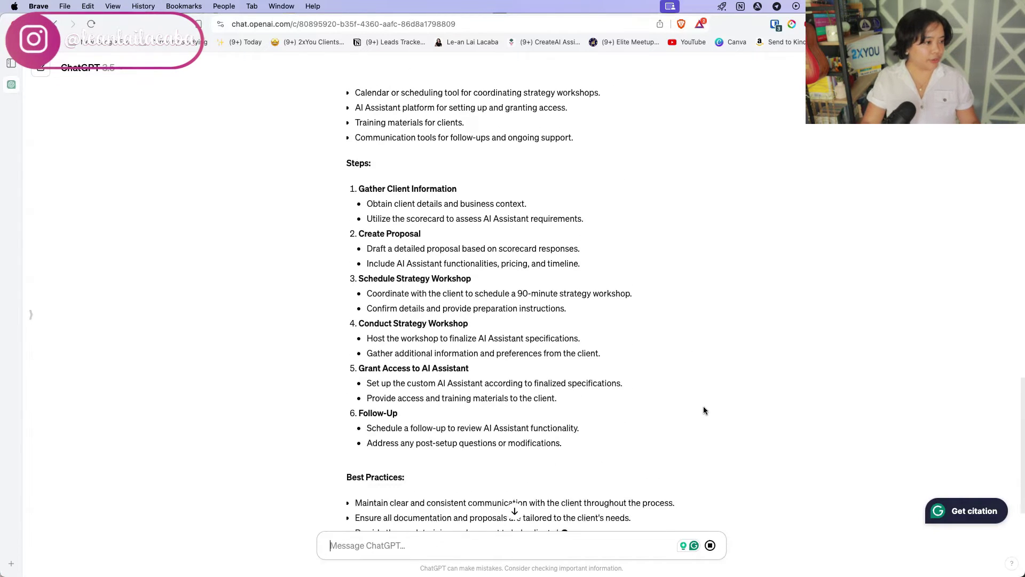
# Review the condensed onboarding SOP, from the tools-and-access list through Best Practices.
pyautogui.scroll(3, 699, 398)
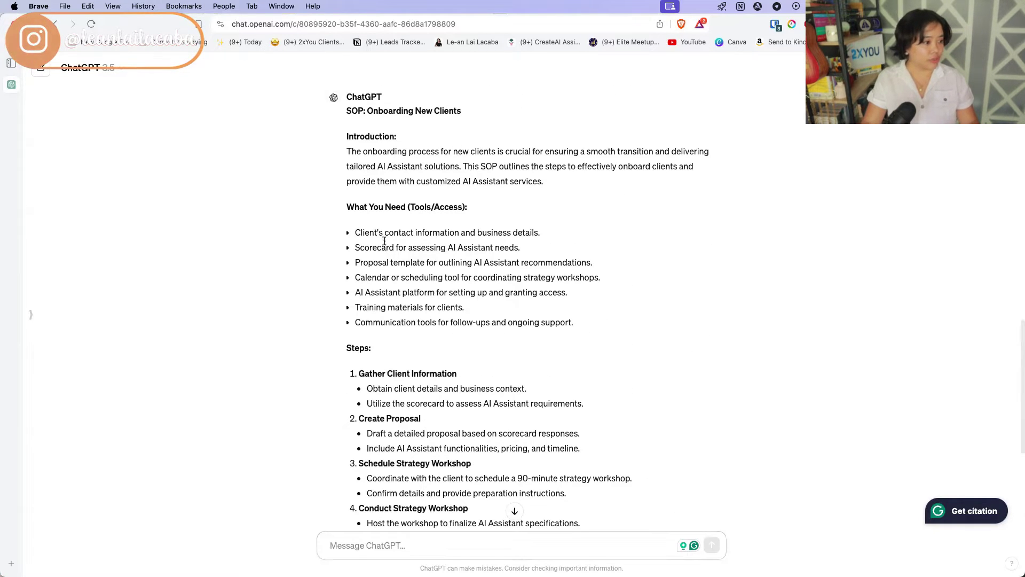
pyautogui.moveTo(369, 233); pyautogui.dragTo(471, 314)
pyautogui.click(471, 314)
pyautogui.scroll(-4, 425, 358)
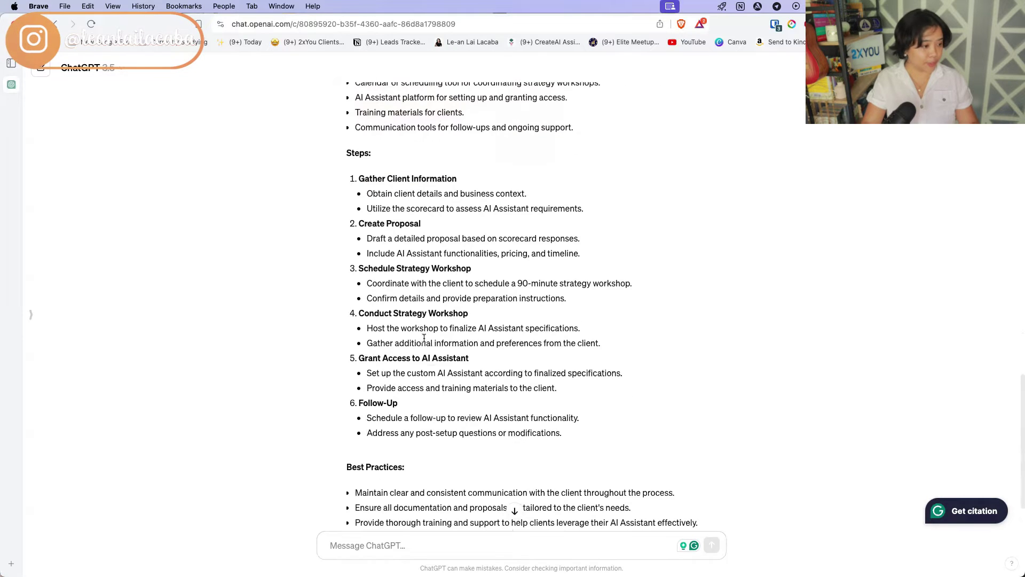
pyautogui.scroll(-2, 415, 395)
pyautogui.scroll(3, 451, 399)
pyautogui.scroll(5, 460, 390)
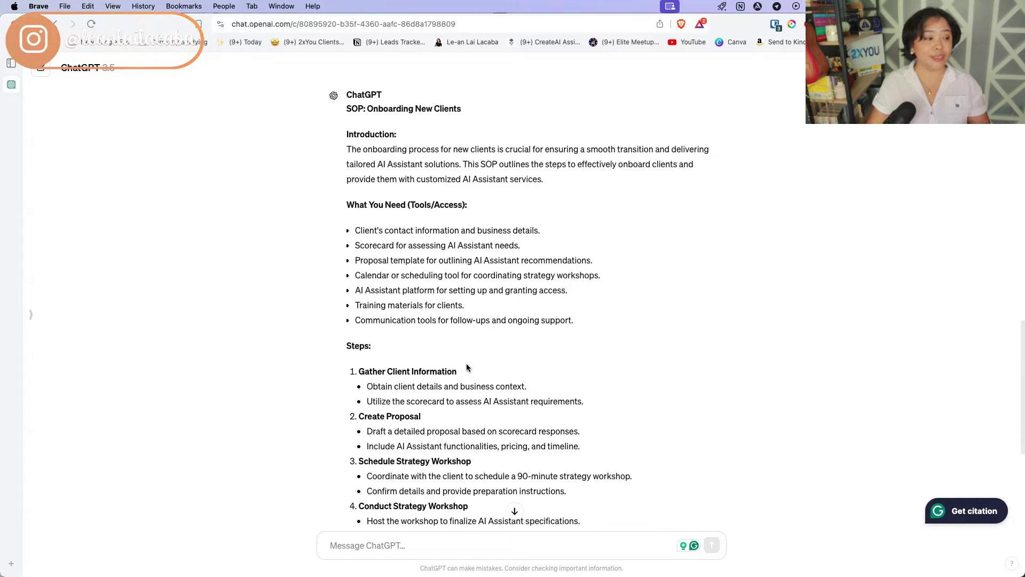
pyautogui.scroll(-3, 459, 366)
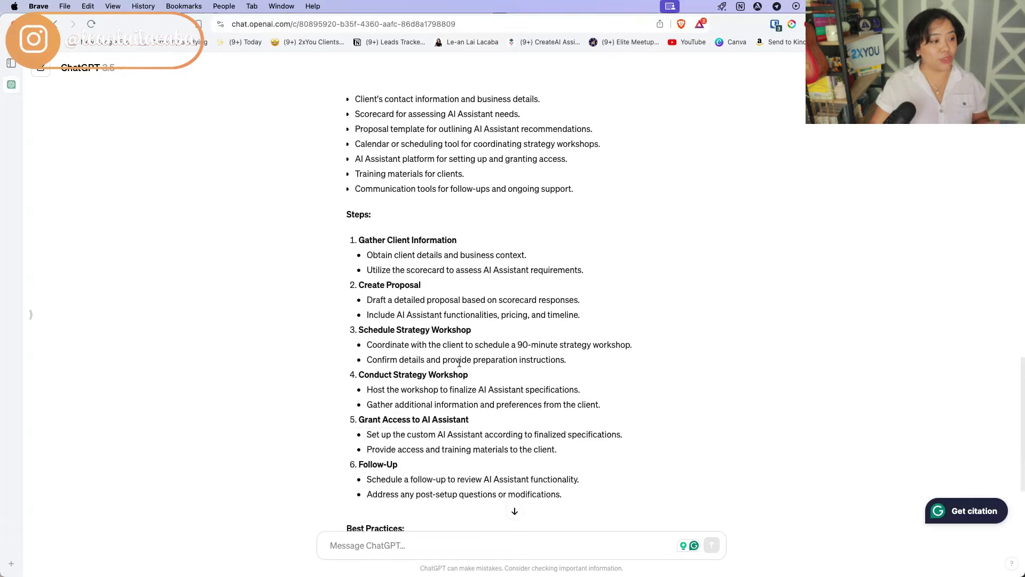
pyautogui.scroll(-3, 459, 362)
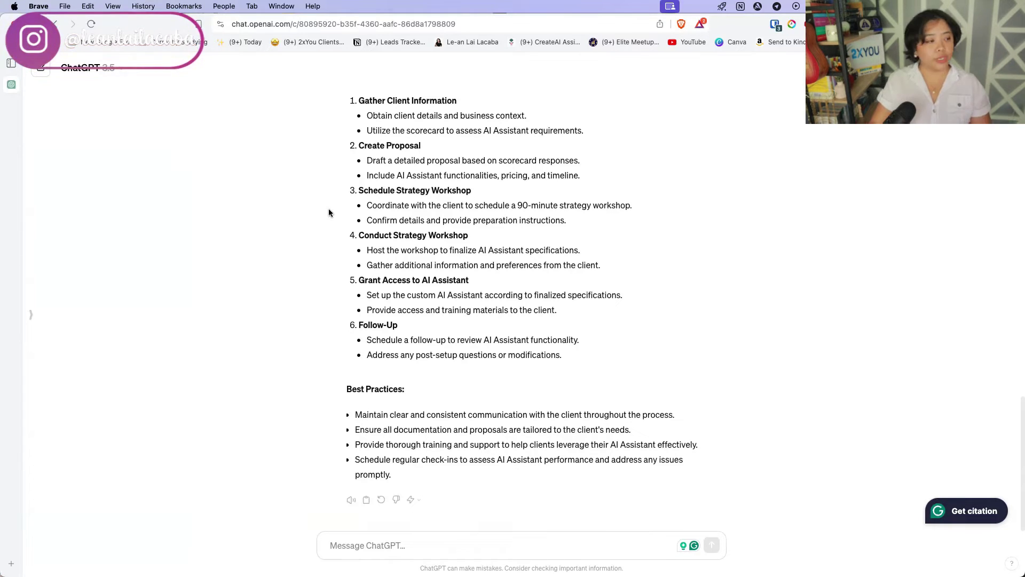
pyautogui.scroll(15, 572, 360)
# Copy the original admin-assistant prompt into a new chat.
pyautogui.moveTo(500, 143); pyautogui.dragTo(346, 110)
pyautogui.scroll(3, 494, 197)
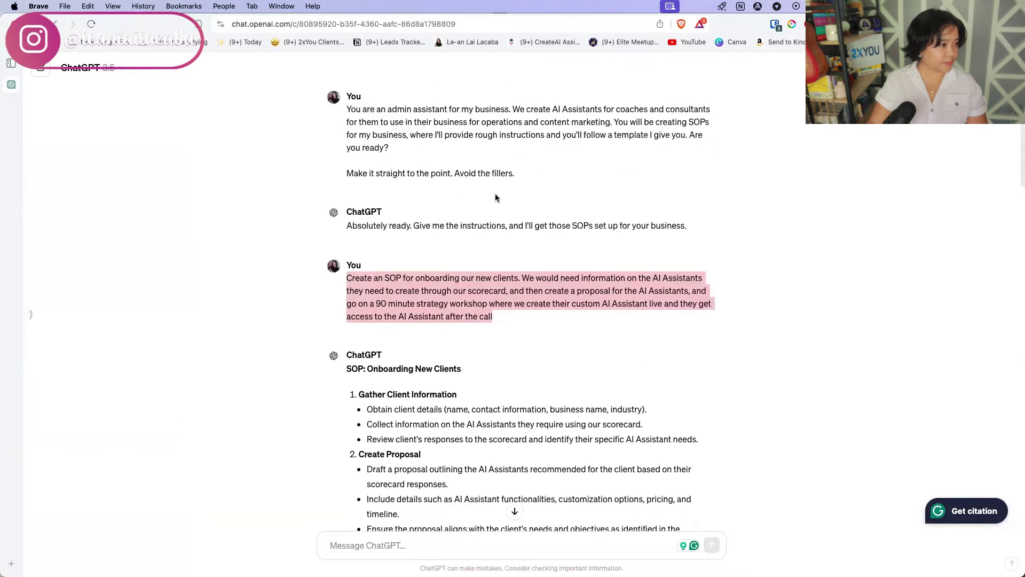
pyautogui.moveTo(515, 173); pyautogui.dragTo(335, 118)
pyautogui.press('super+c')
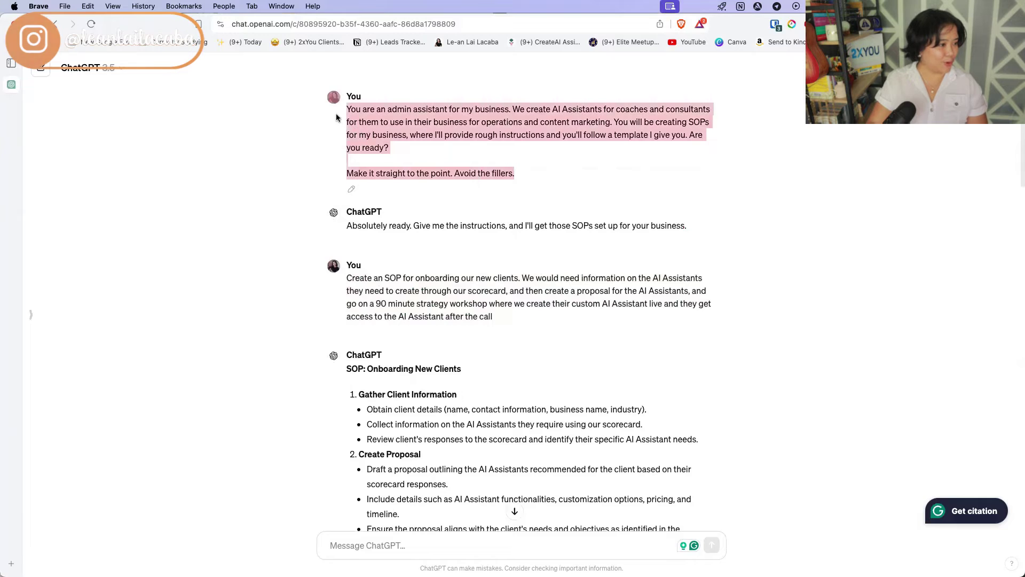
pyautogui.click(46, 68)
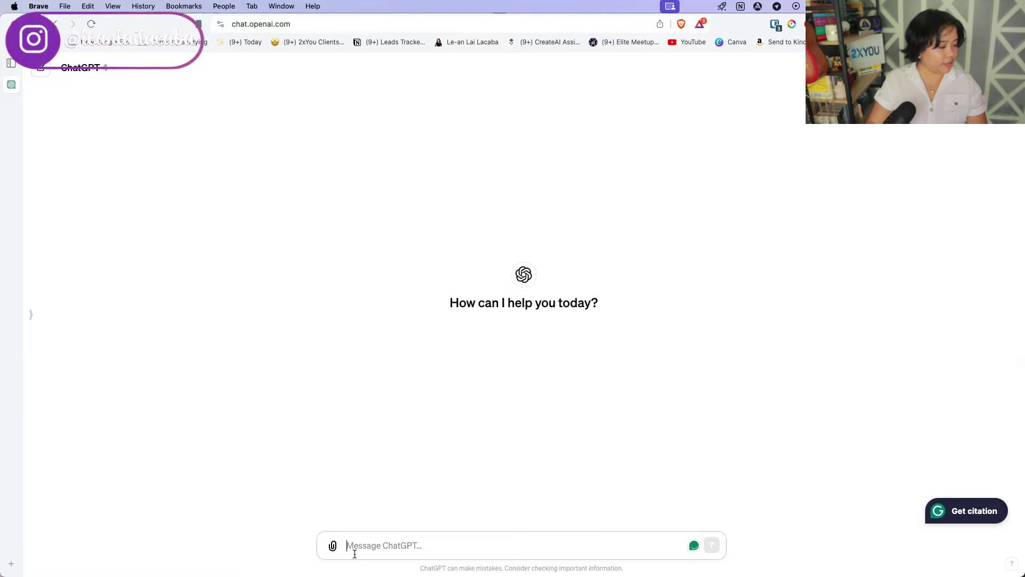
pyautogui.press('super+v')
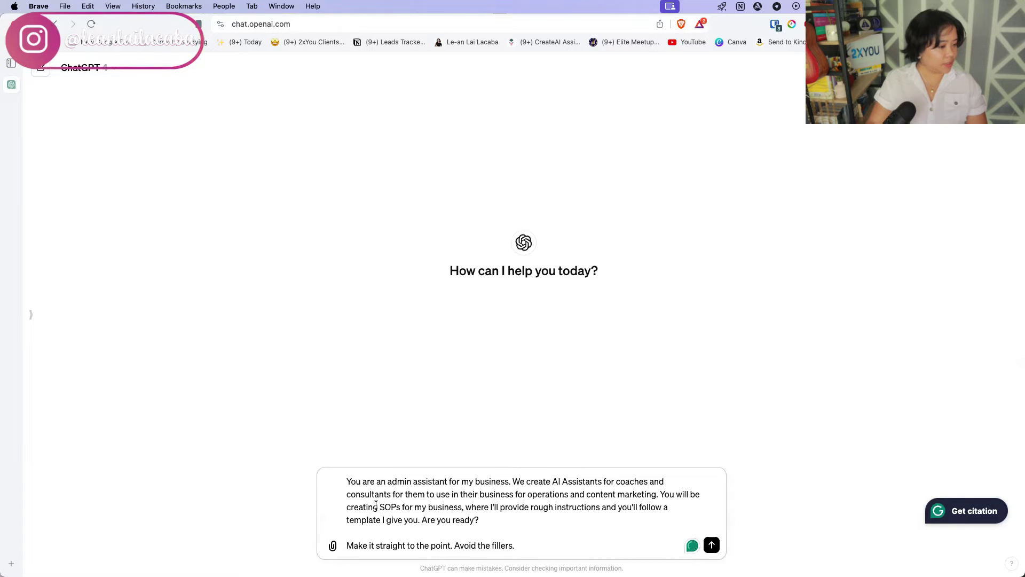
# Swap the SOP duty for meeting summaries, touchpoints, to dos, deadlines and follow-ups, and send.
pyautogui.moveTo(344, 507); pyautogui.dragTo(421, 520)
pyautogui.write('creating summaries for meetings')
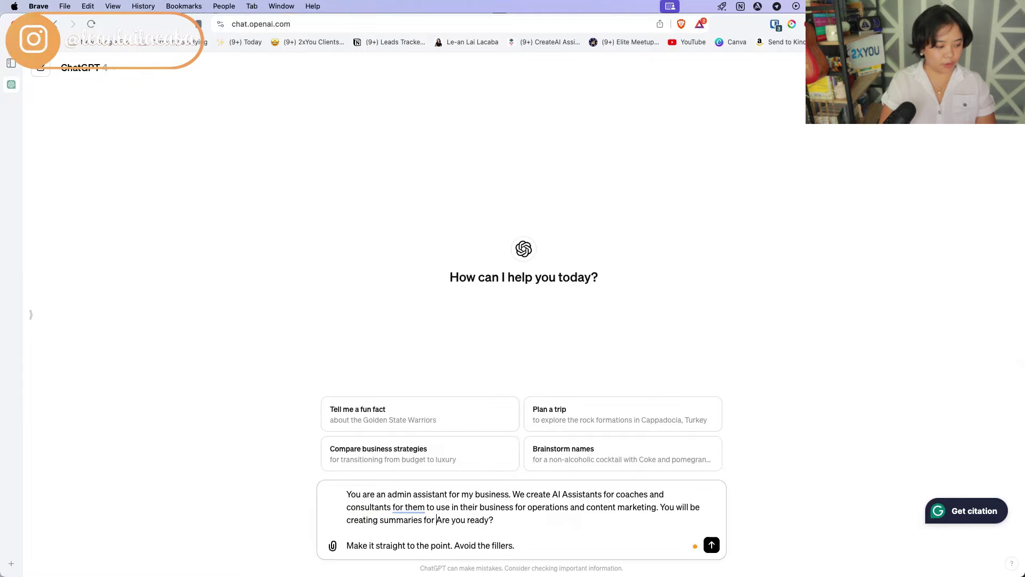
pyautogui.write(', outlining touchpo')
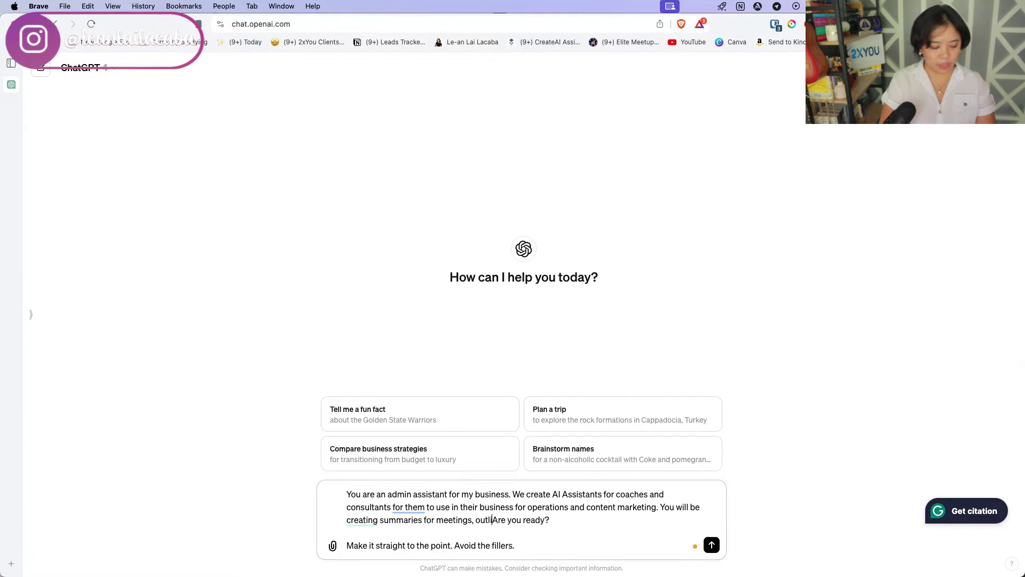
pyautogui.write('ints, to dos,')
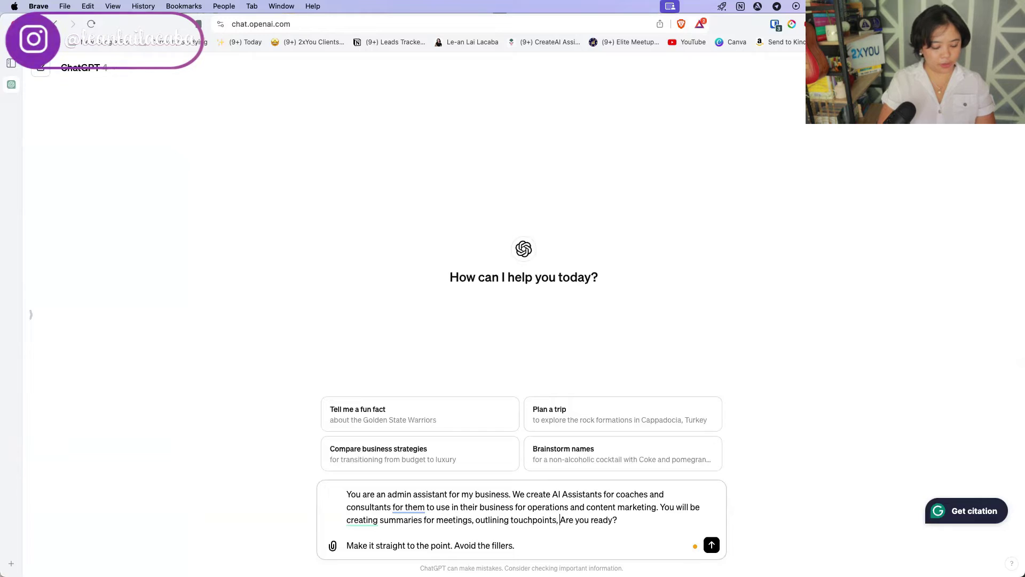
pyautogui.write(' deadlines, adn w')
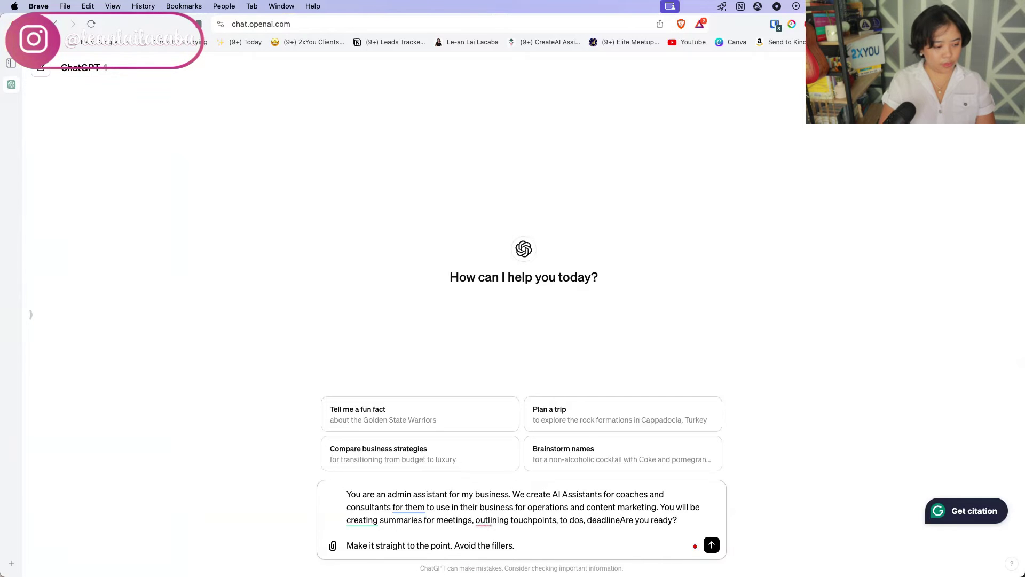
pyautogui.write('hat to follow up on.')
pyautogui.press('Return')
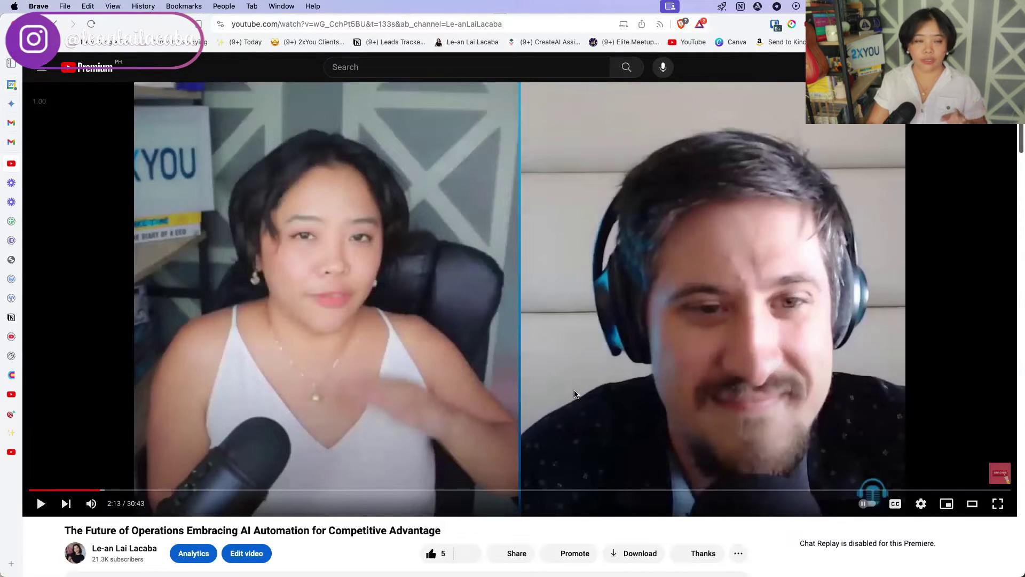
# Show The Future of Operations episode's transcript and select its text from 0:00.
pyautogui.scroll(-3, 358, 487)
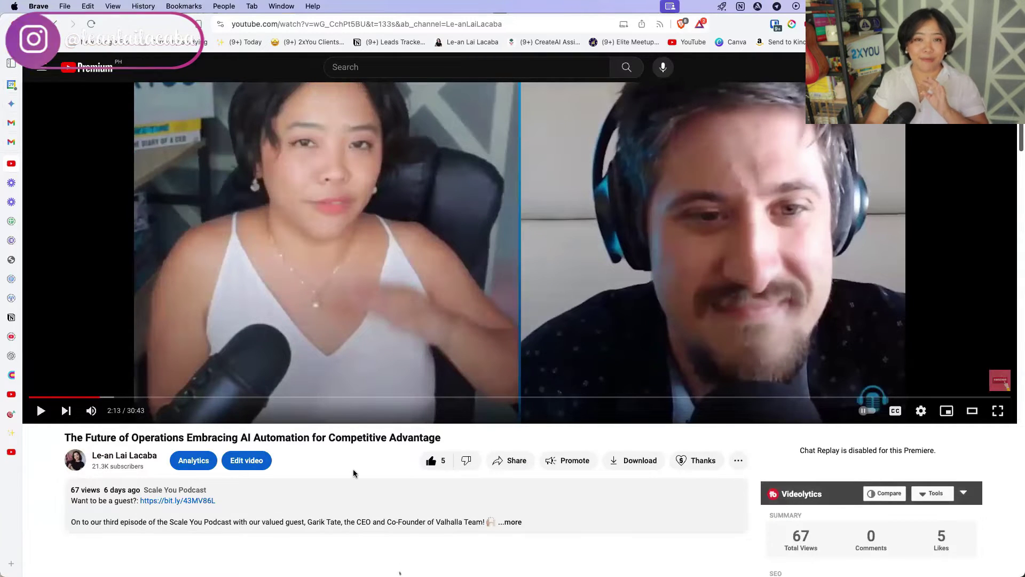
pyautogui.scroll(-1, 354, 474)
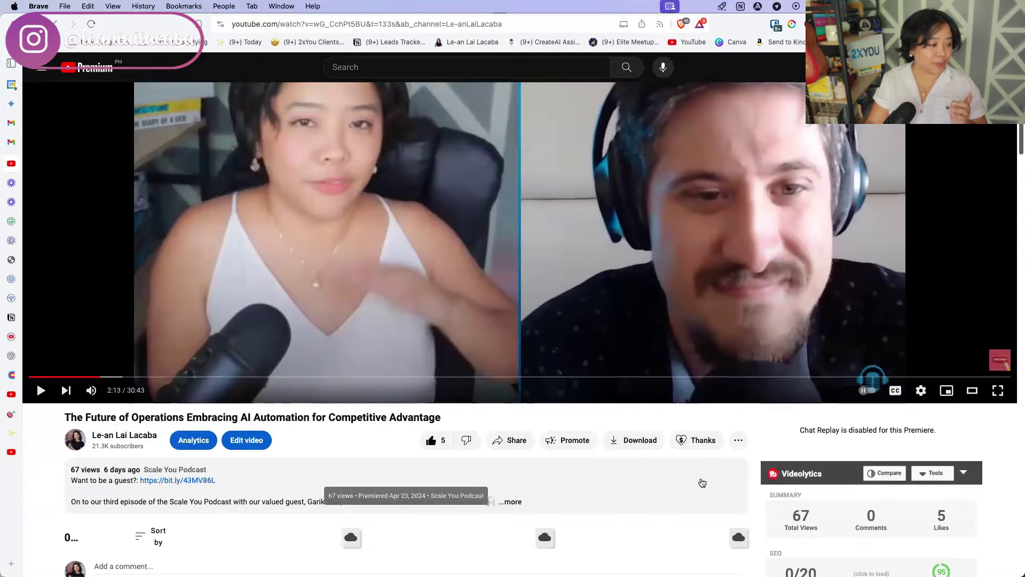
pyautogui.scroll(-3, 657, 495)
pyautogui.click(683, 353)
pyautogui.scroll(-5, 373, 401)
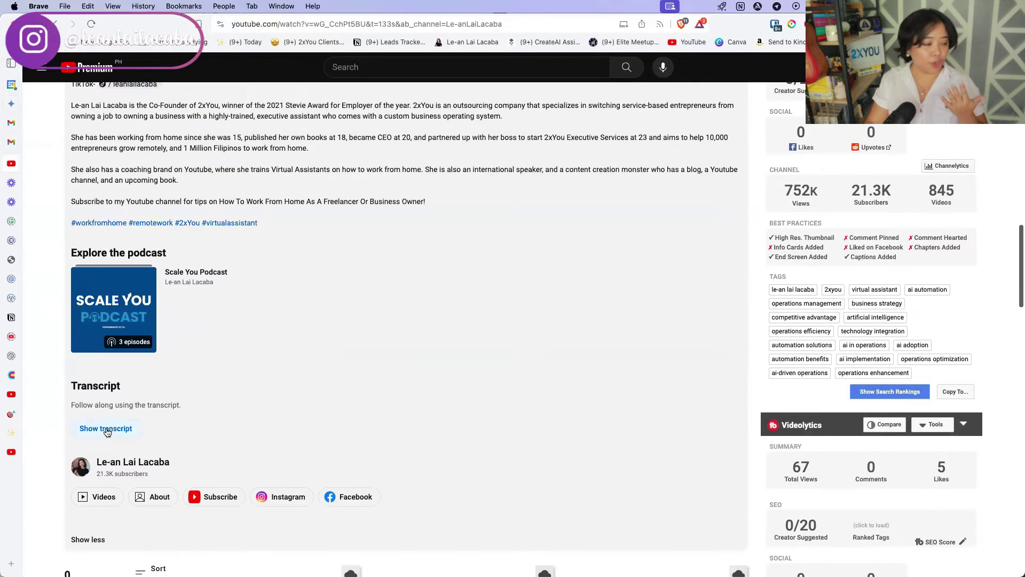
pyautogui.click(106, 429)
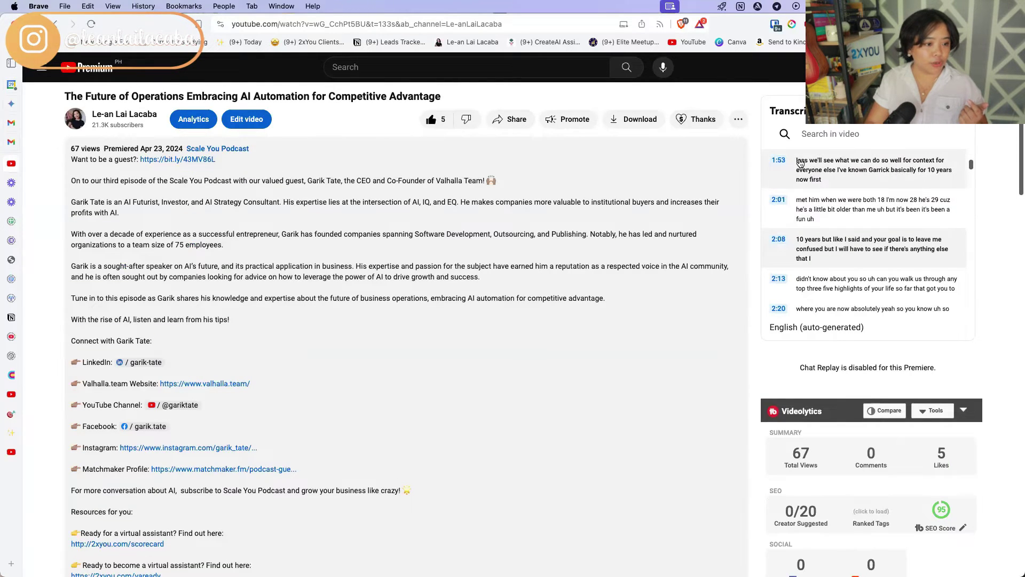
pyautogui.scroll(15, 800, 163)
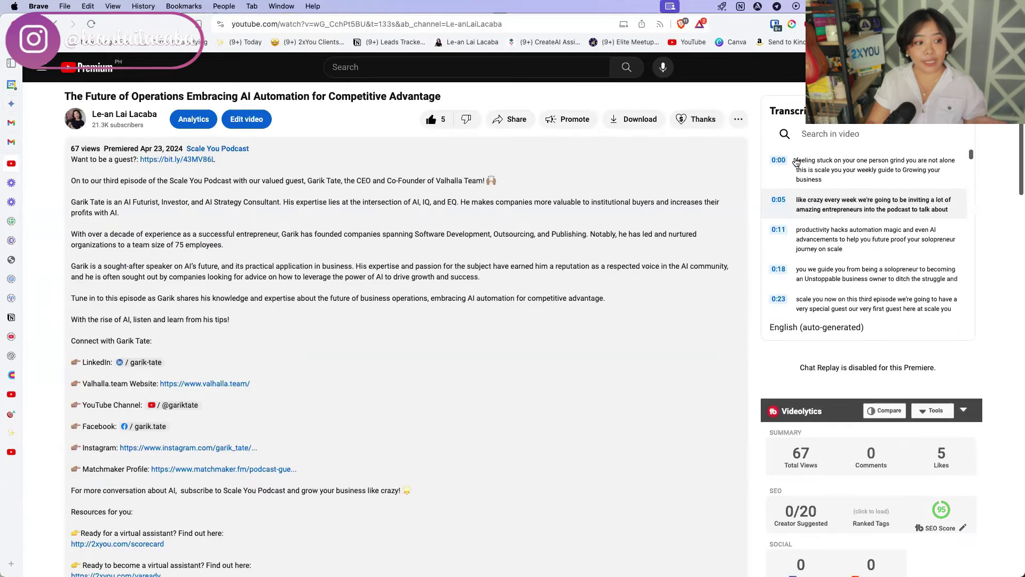
pyautogui.moveTo(795, 161); pyautogui.dragTo(921, 307)
pyautogui.scroll(-4, 32, 230)
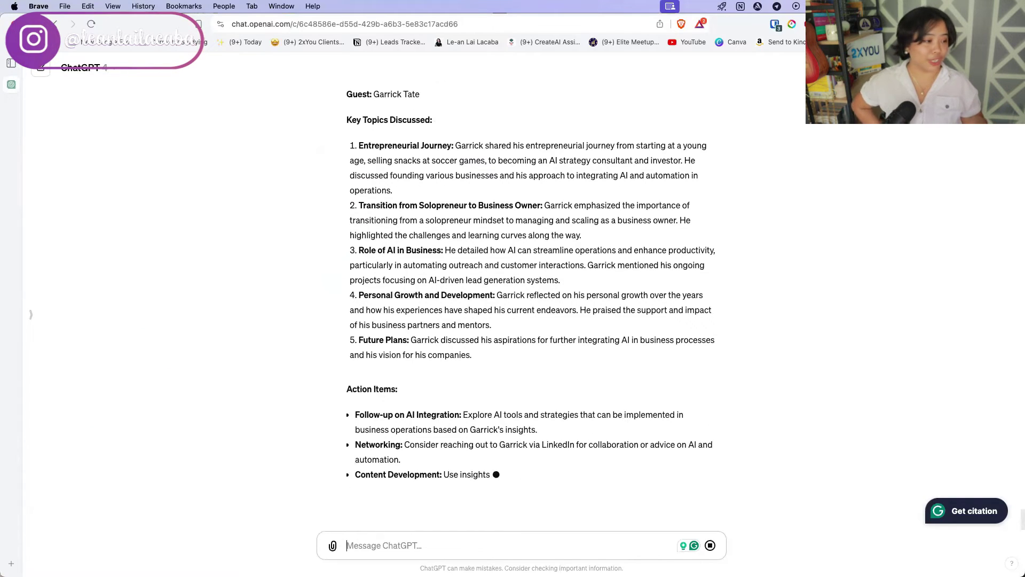
# Scroll through the meeting summary's key topics, action items, deadline and follow-up points.
pyautogui.scroll(2, 566, 304)
pyautogui.scroll(3, 568, 309)
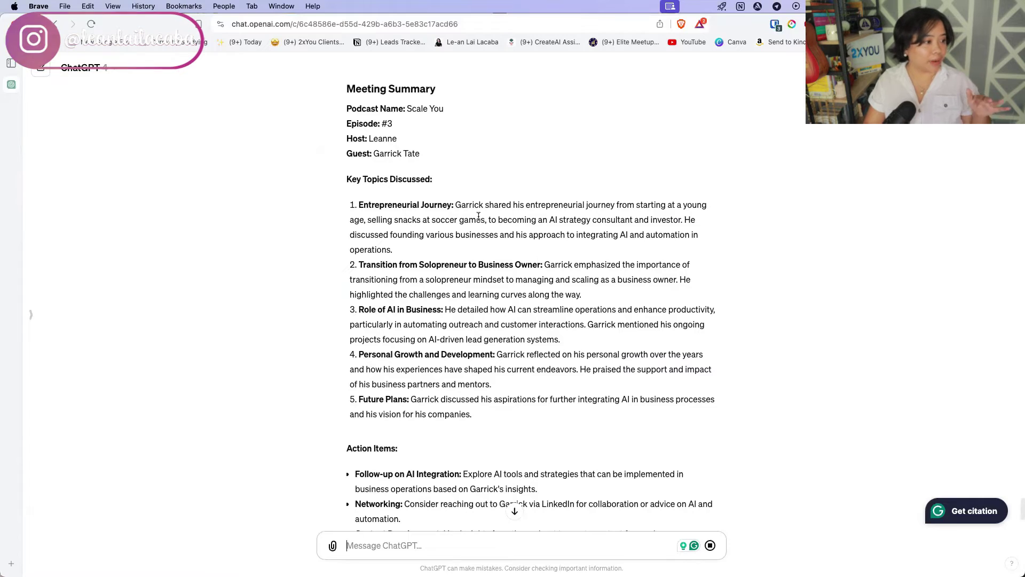
pyautogui.scroll(-10, 475, 338)
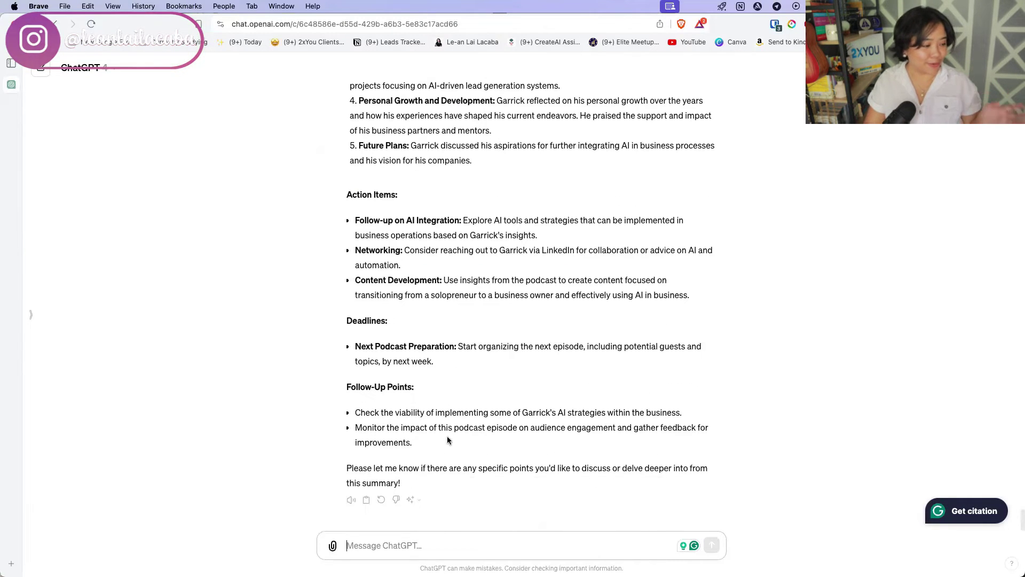
pyautogui.scroll(15, 450, 445)
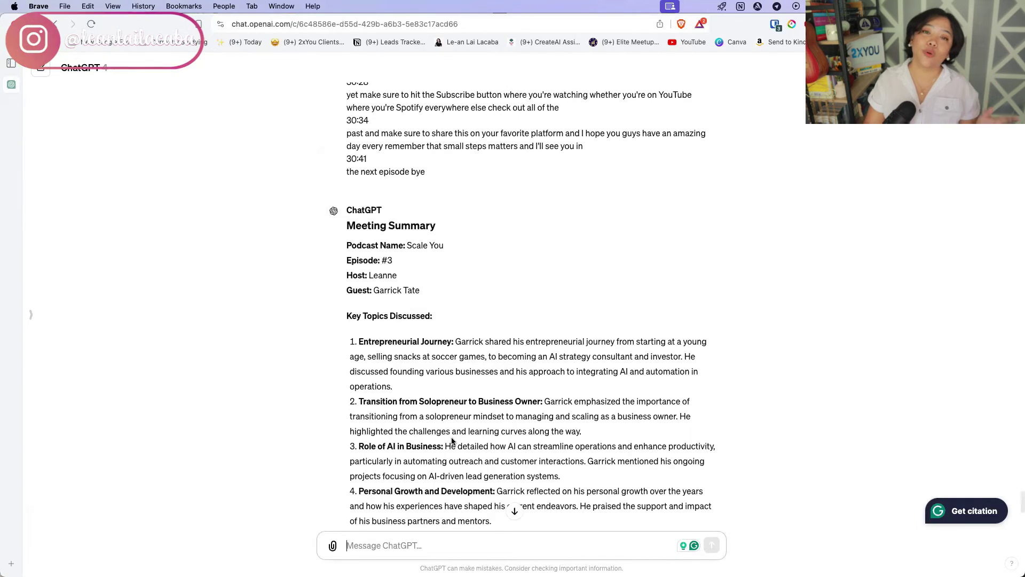
pyautogui.scroll(-15, 452, 441)
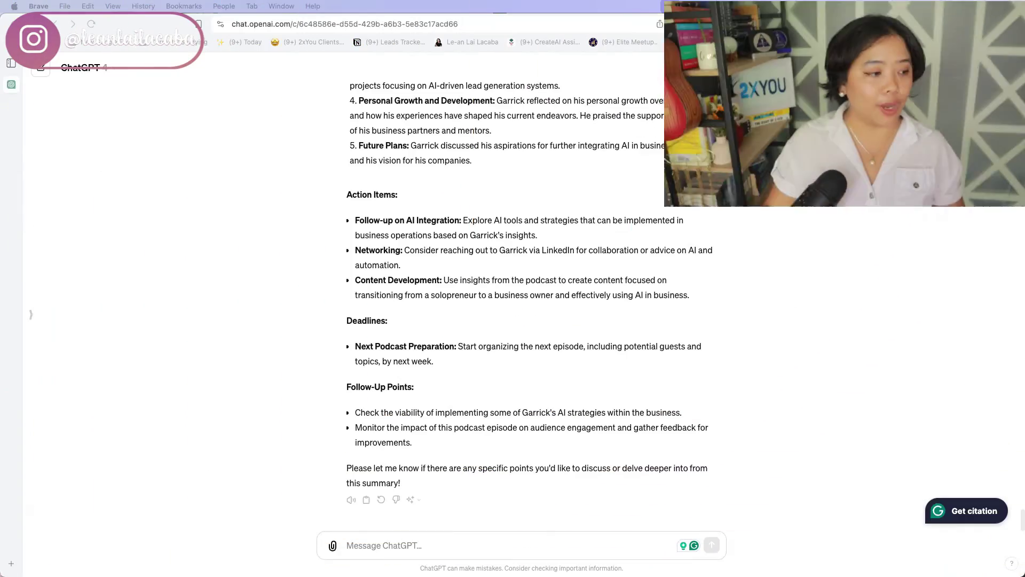
# Copy the original admin-assistant prompt into a new chat.
pyautogui.scroll(15, 940, 385)
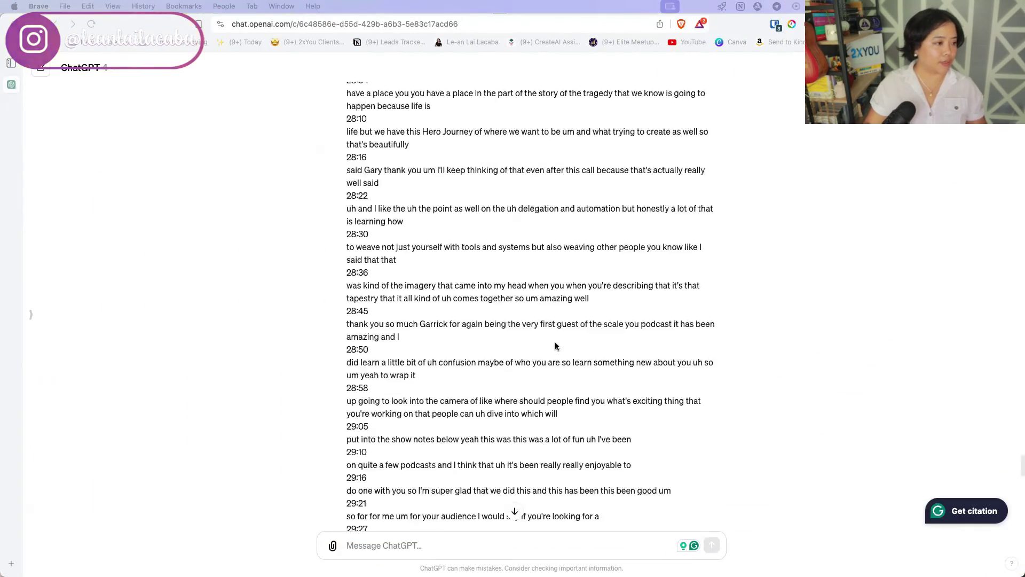
pyautogui.scroll(20, 555, 346)
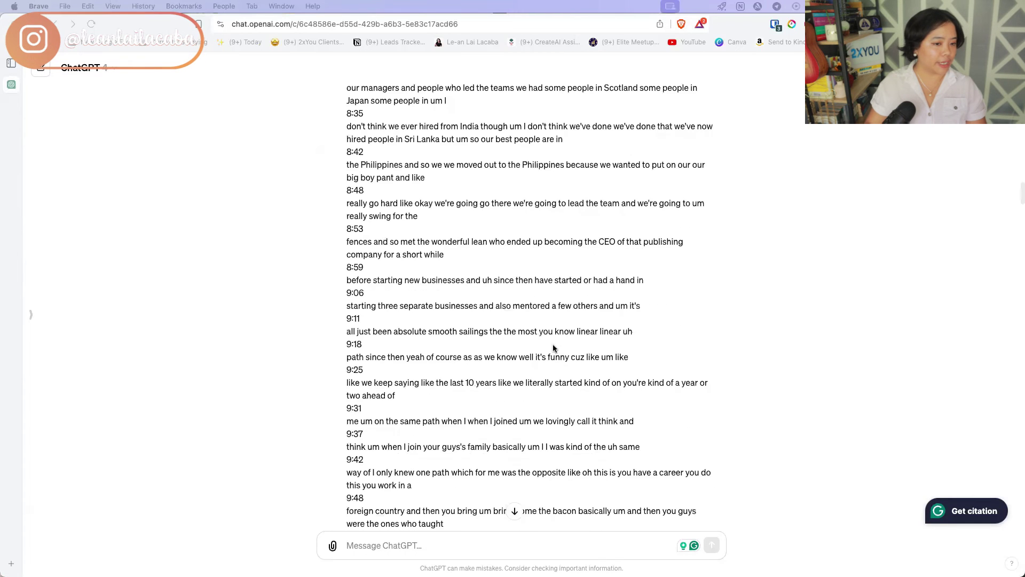
pyautogui.scroll(20, 553, 348)
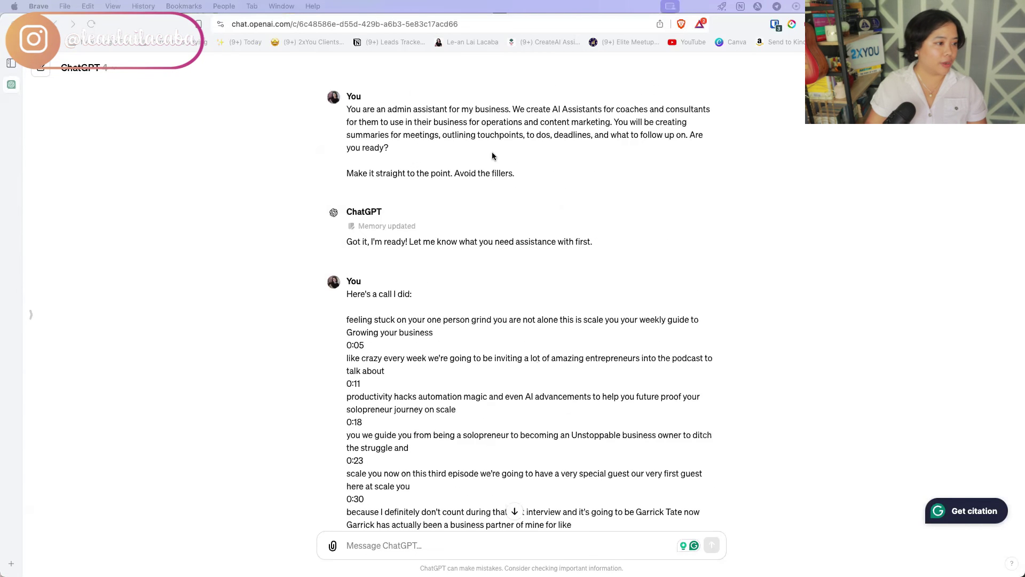
pyautogui.moveTo(529, 185); pyautogui.dragTo(39, 72)
pyautogui.press('super+c')
pyautogui.click(39, 72)
pyautogui.press('super+v')
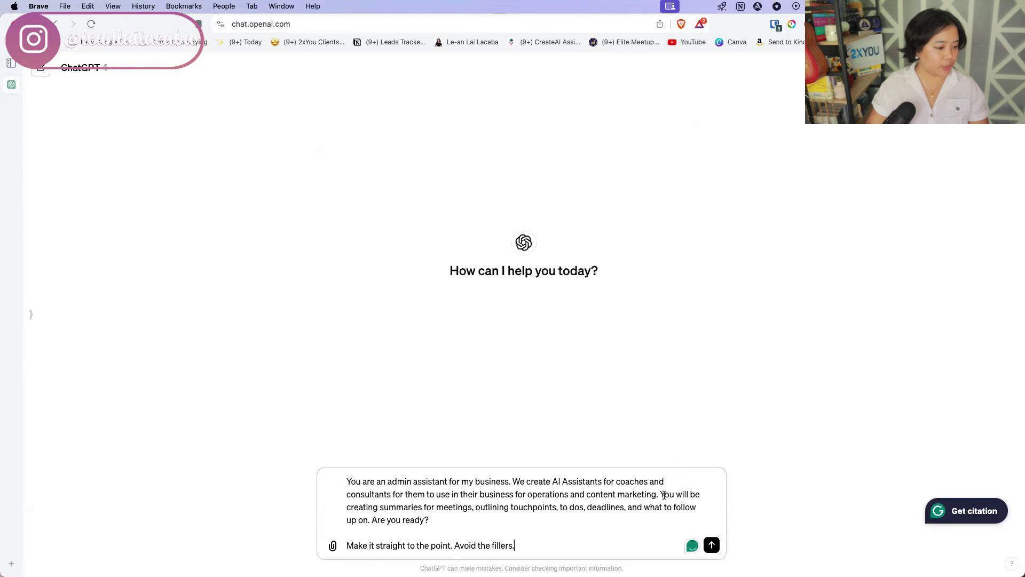
# Replace the summary duties with drafting projects via the Scrum Method for a start up team, and send.
pyautogui.moveTo(345, 506); pyautogui.dragTo(424, 518)
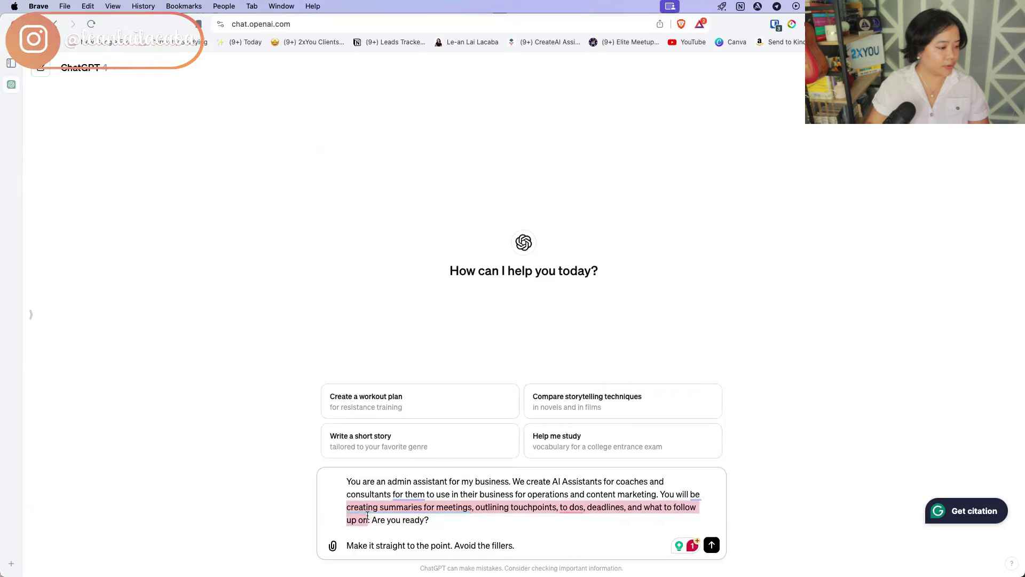
pyautogui.write('dra')
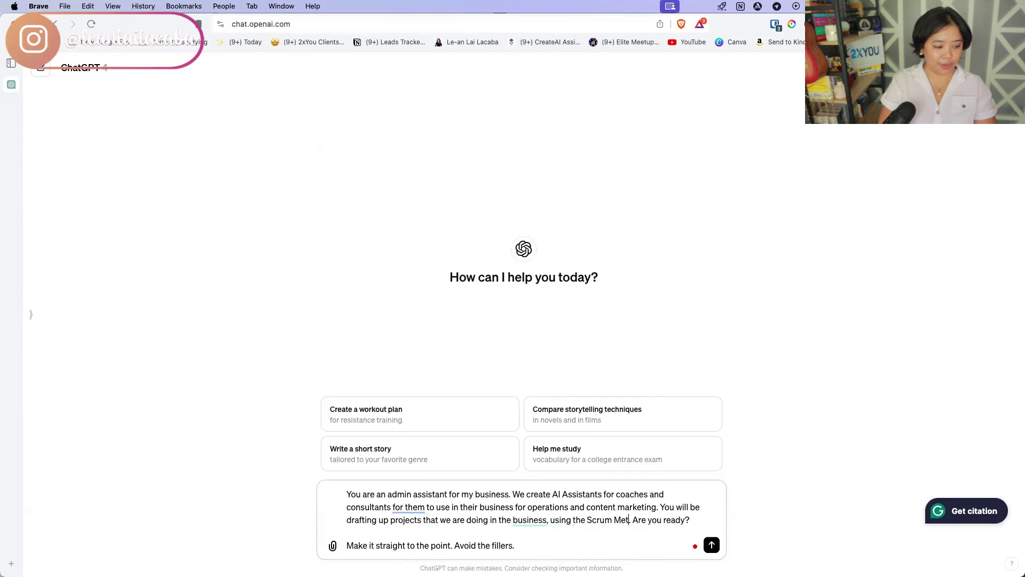
pyautogui.write('hod,')
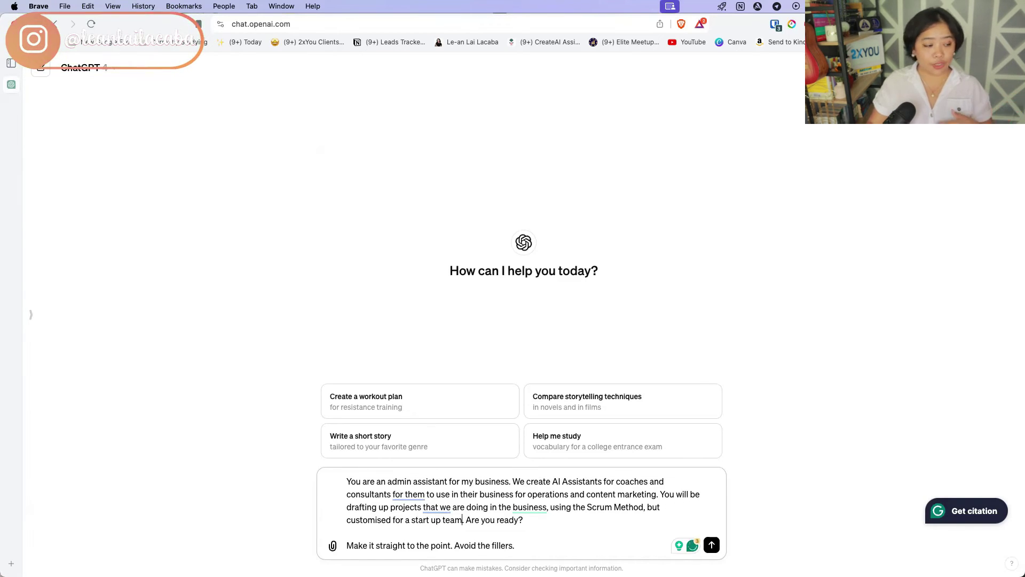
pyautogui.press('Return')
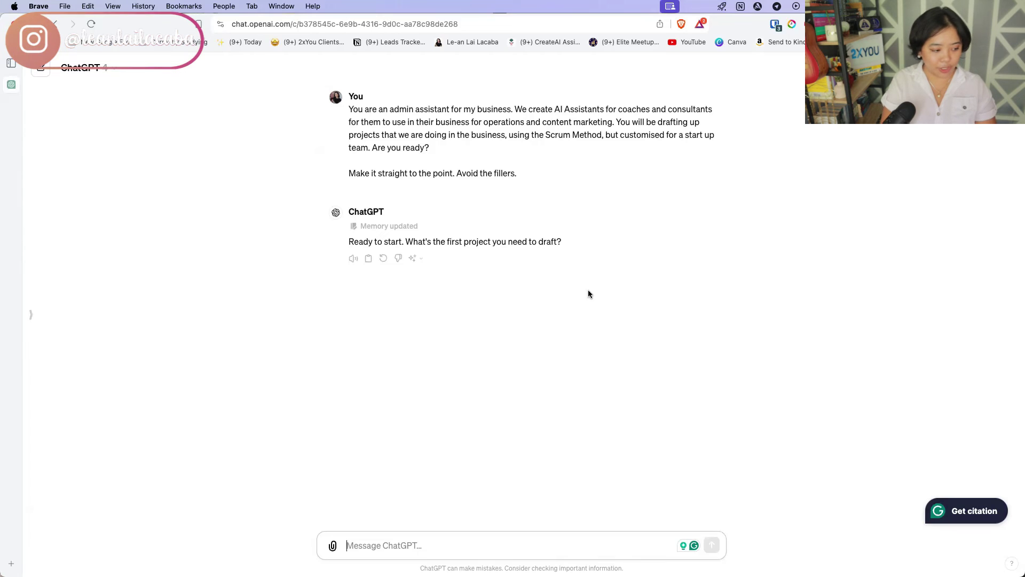
# Request a project for creating custom GPTs for clients.
pyautogui.write('Cr')
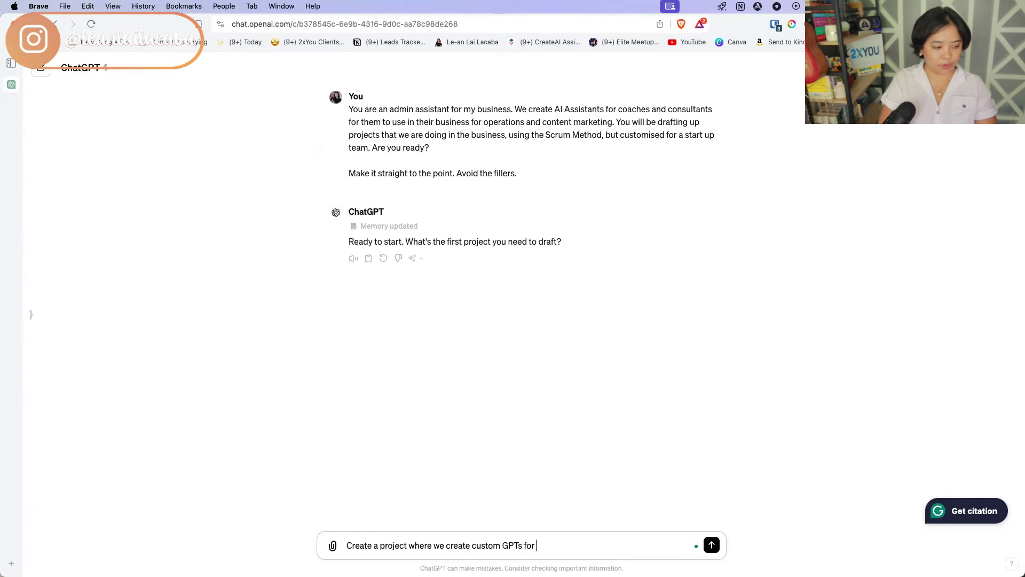
pyautogui.press('Return')
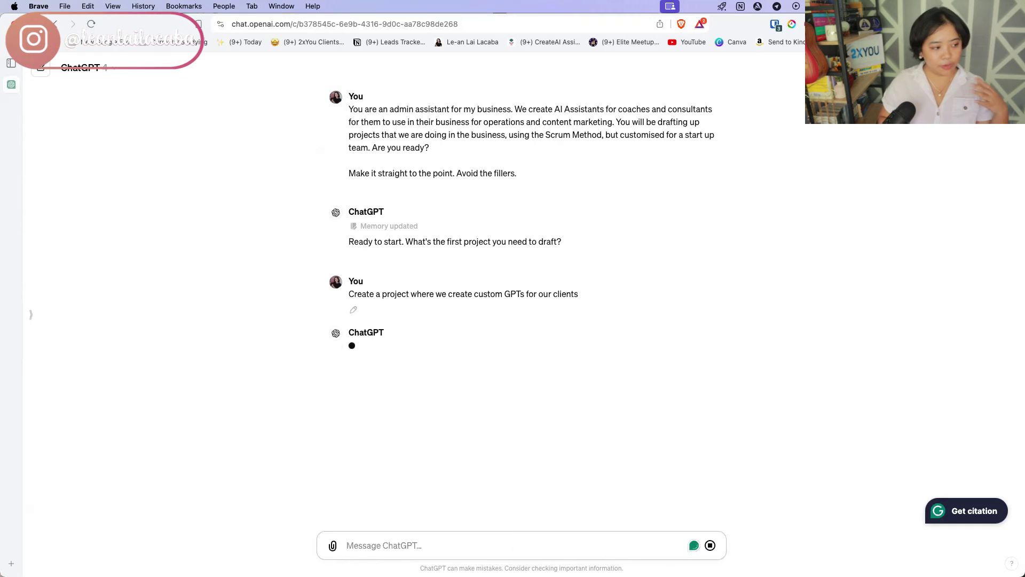